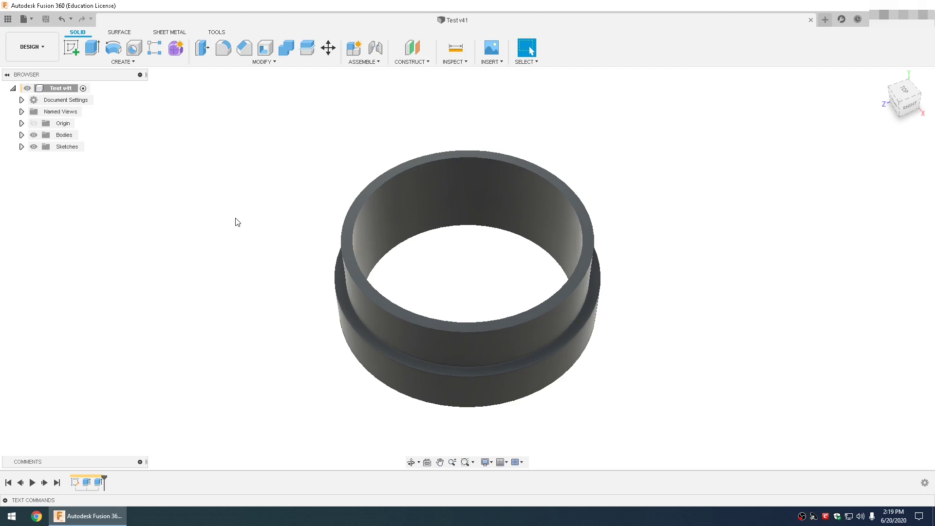
# Step: Orbit the view around the stepped hollow ring
pyautogui.moveTo(676, 246)
pyautogui.keyDown('shift'); pyautogui.mouseDown(button='middle')
pyautogui.moveTo(677, 186)
pyautogui.moveTo(673, 253)
pyautogui.mouseUp(button='middle'); pyautogui.keyUp('shift')
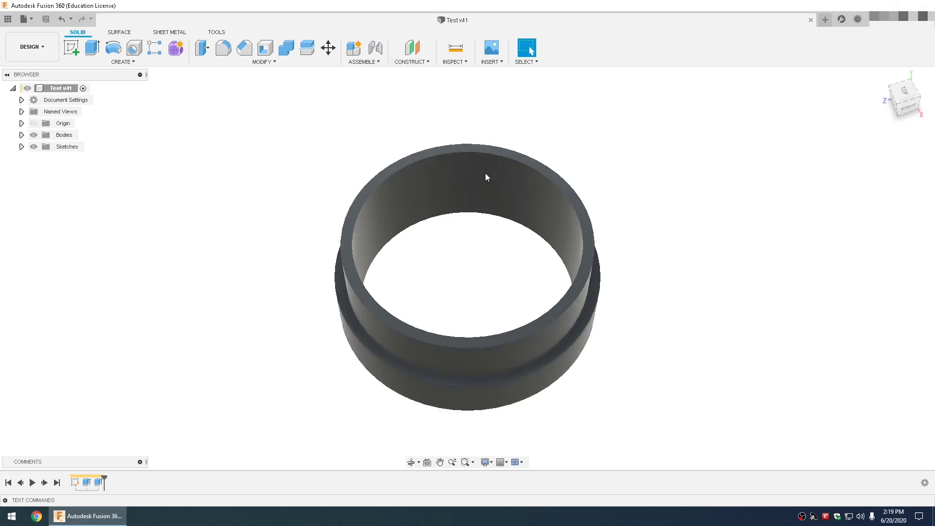
# Step: Create an offset plane from the ring's top face at a distance of -1.25 mm
pyautogui.click(418, 64)
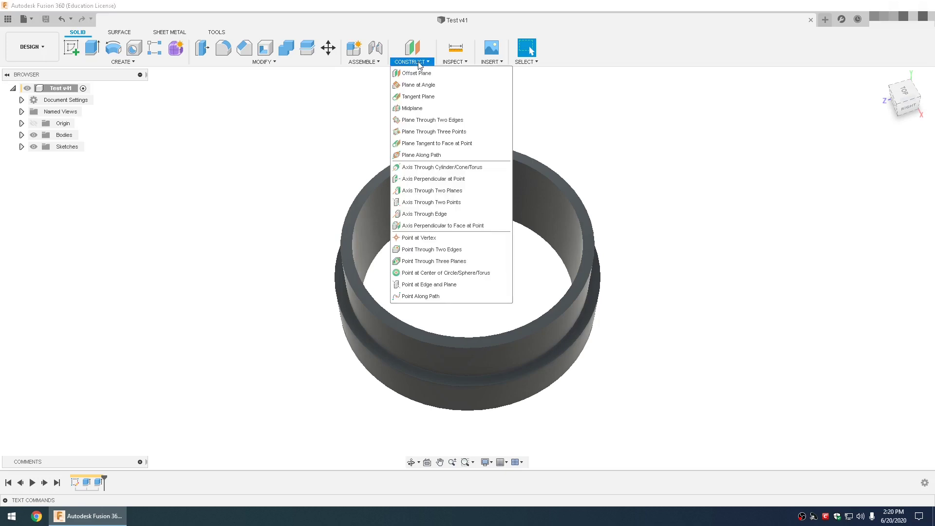
pyautogui.click(421, 75)
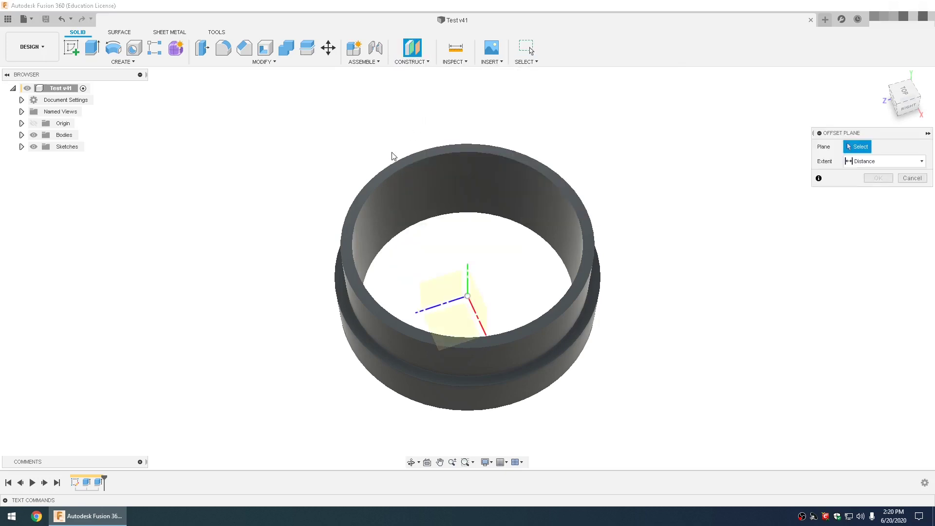
pyautogui.click(346, 256)
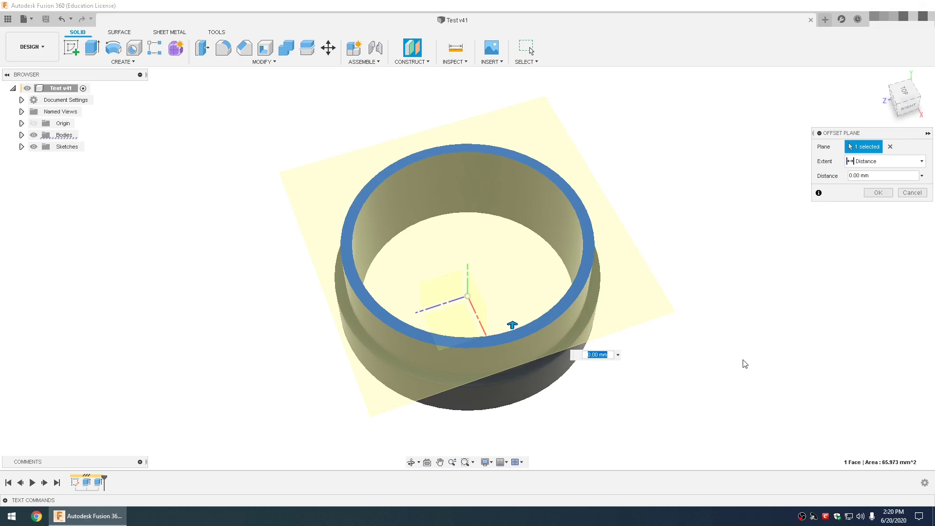
pyautogui.click(897, 174)
pyautogui.write('-1.25')
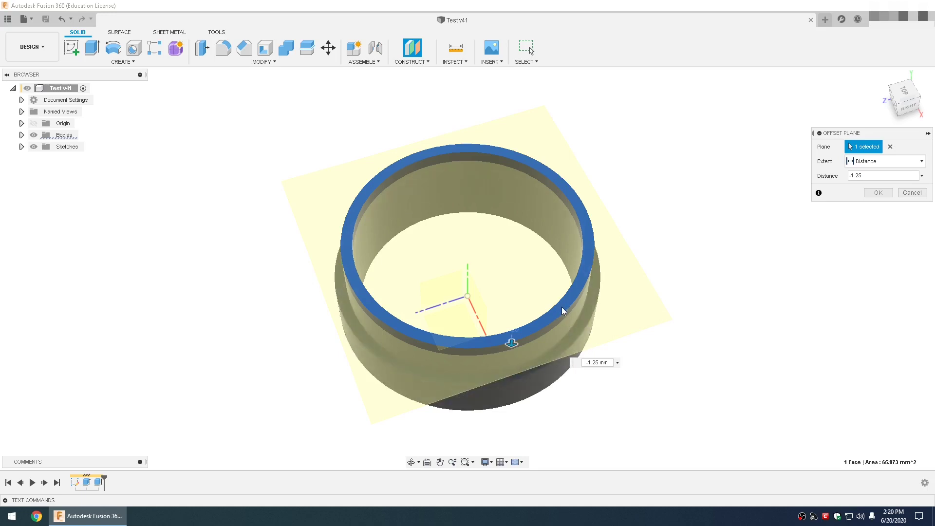
# Step: Confirm the offset plane and start a coil on it, centred on the origin, 20 mm diameter
pyautogui.click(879, 193)
pyautogui.click(122, 62)
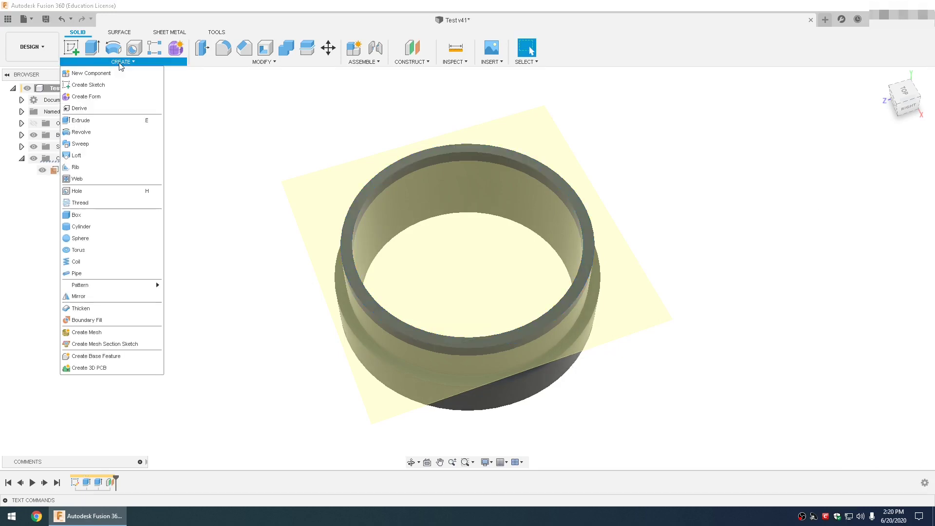
pyautogui.click(77, 262)
pyautogui.click(448, 228)
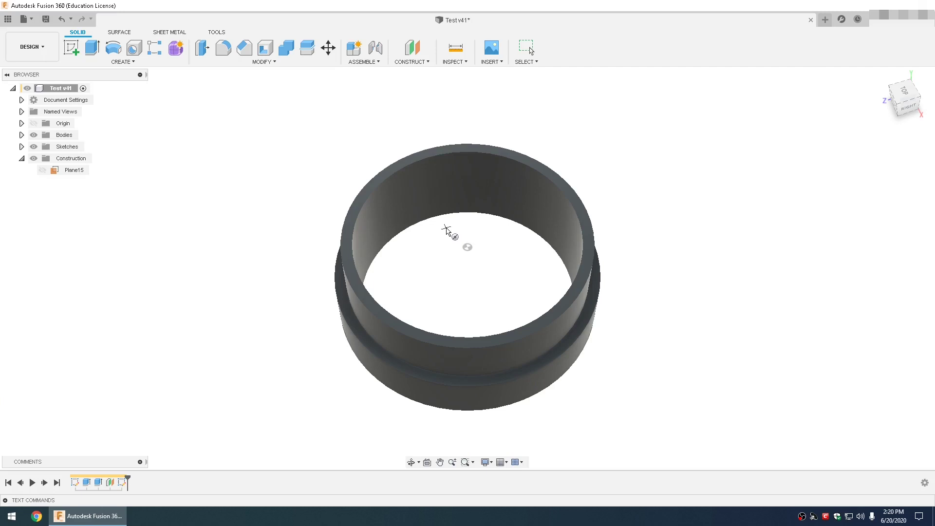
pyautogui.click(467, 247)
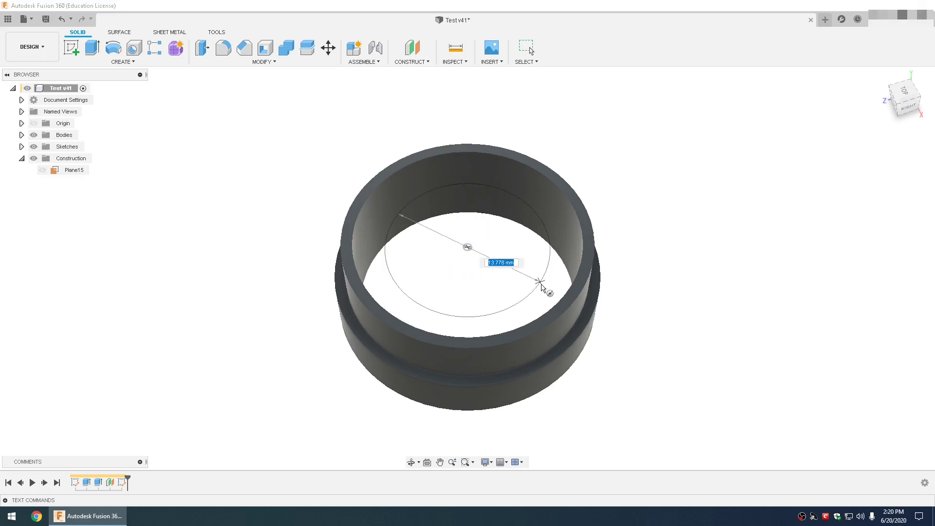
pyautogui.write('20')
pyautogui.press('Tab')
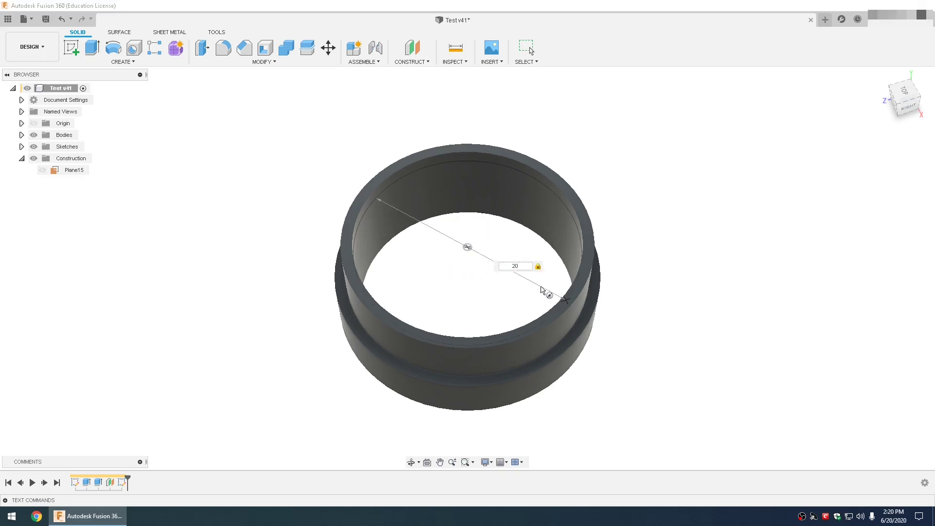
pyautogui.press('Return')
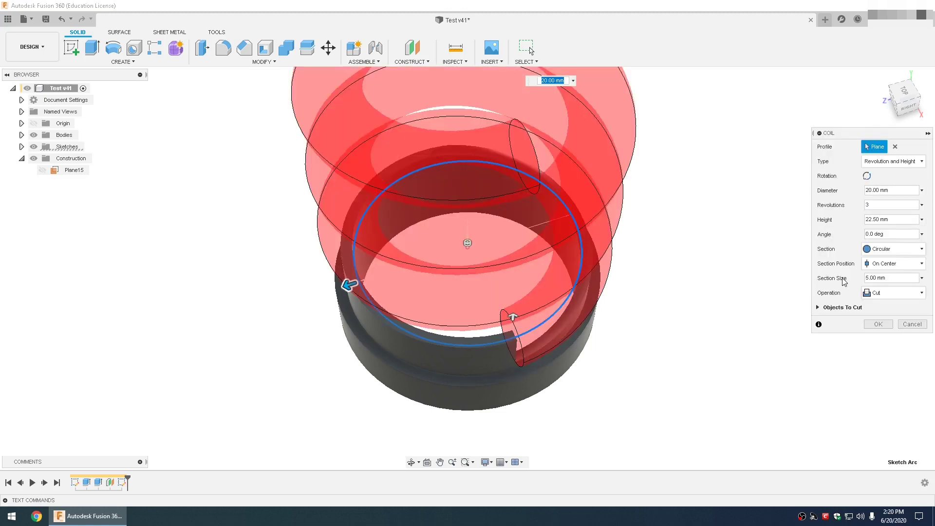
# Step: Set the coil type to Revolution and Pitch with 1 revolution and -2 mm pitch
pyautogui.click(888, 163)
pyautogui.click(889, 185)
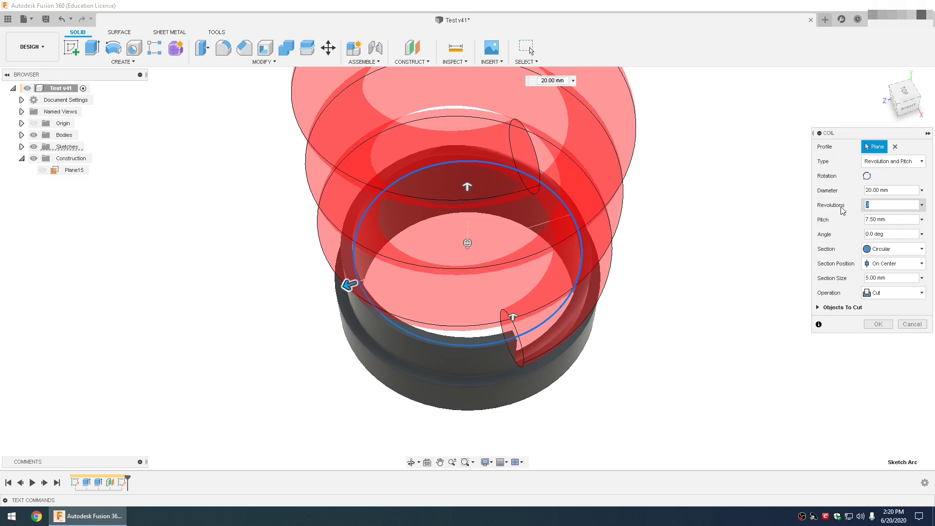
pyautogui.press('BackSpace')
pyautogui.write('1')
pyautogui.press('Tab')
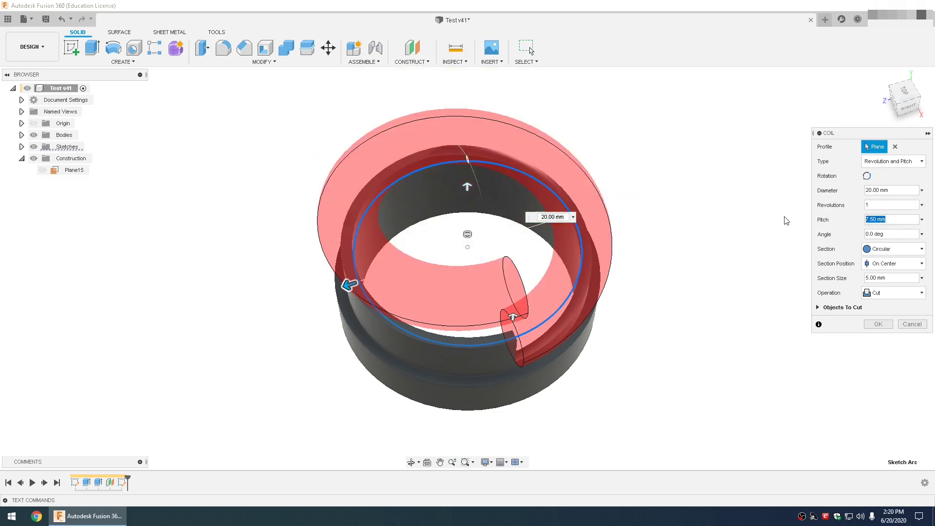
pyautogui.write('-2')
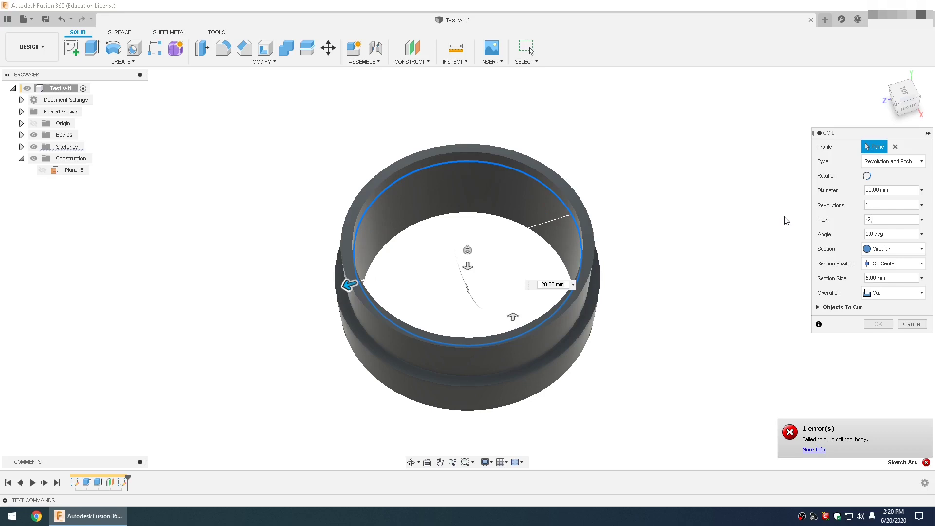
# Step: Give the coil a Triangular (External) section, Outside position, size 2, and Join operation
pyautogui.click(912, 249)
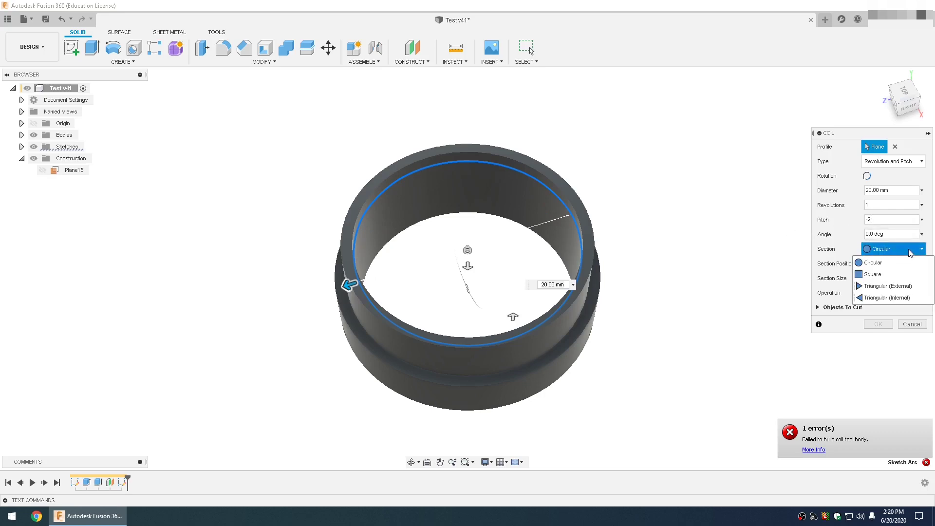
pyautogui.click(888, 286)
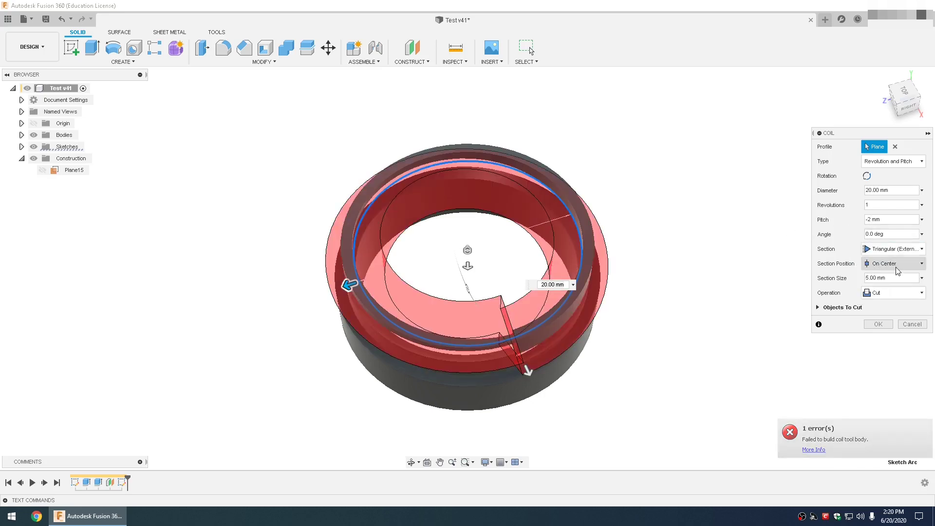
pyautogui.click(887, 264)
pyautogui.click(883, 301)
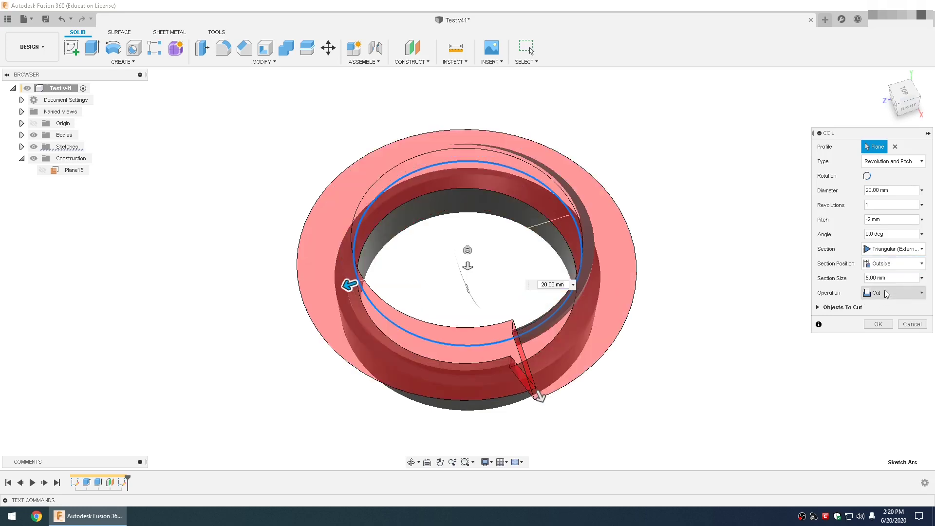
pyautogui.click(896, 278)
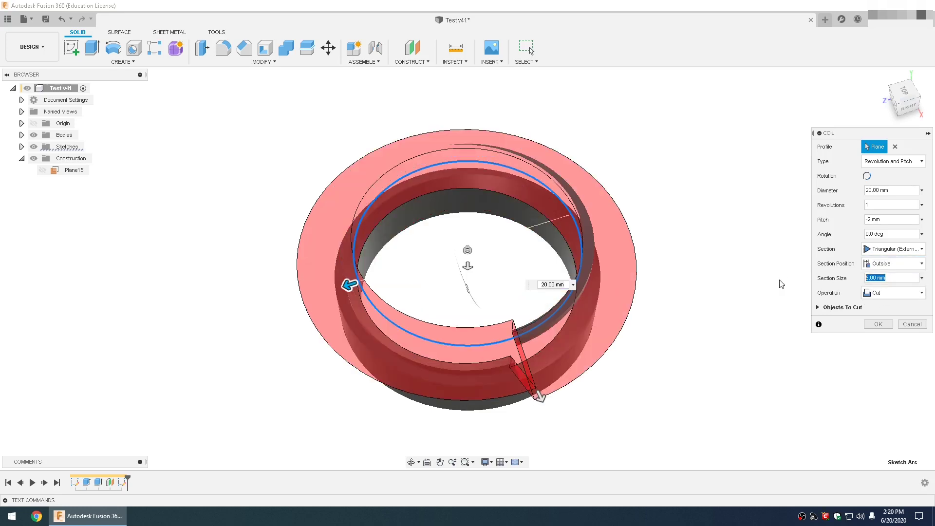
pyautogui.write('2')
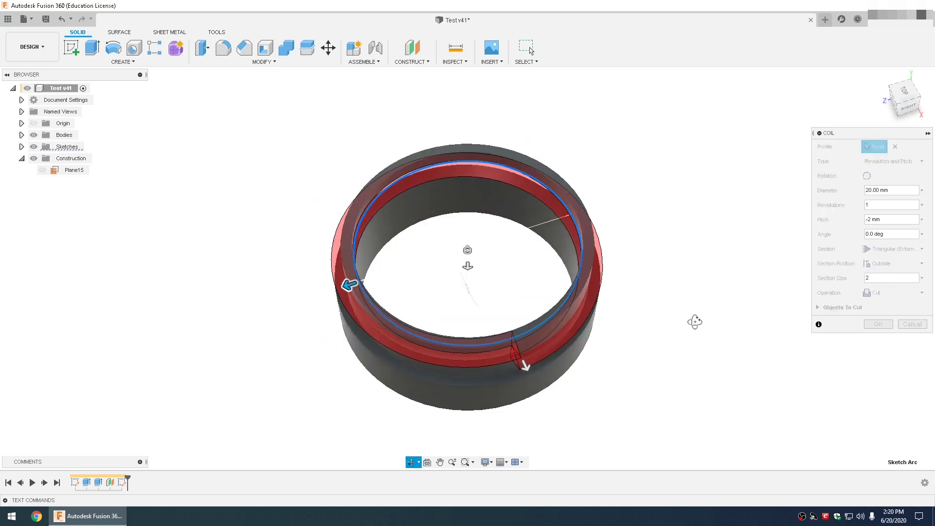
pyautogui.moveTo(695, 321); pyautogui.dragTo(679, 295)
pyautogui.press('Escape')
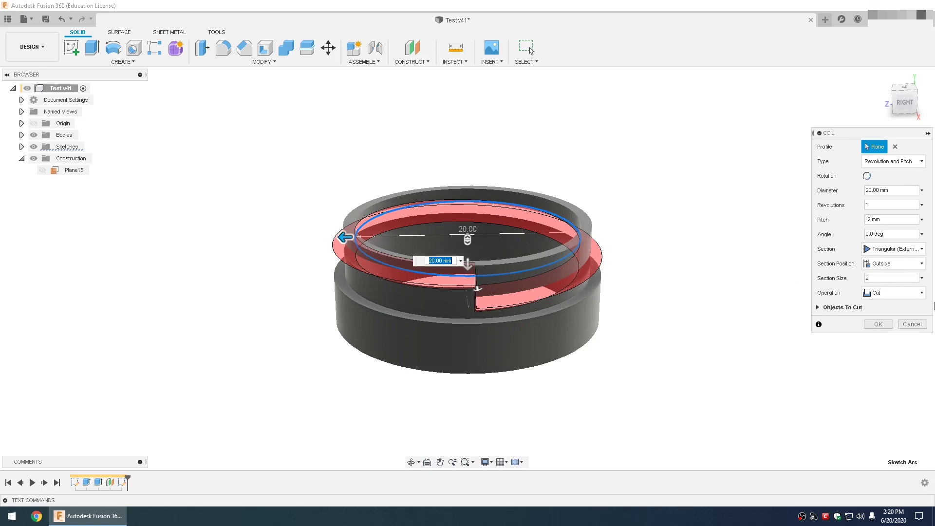
pyautogui.click(893, 297)
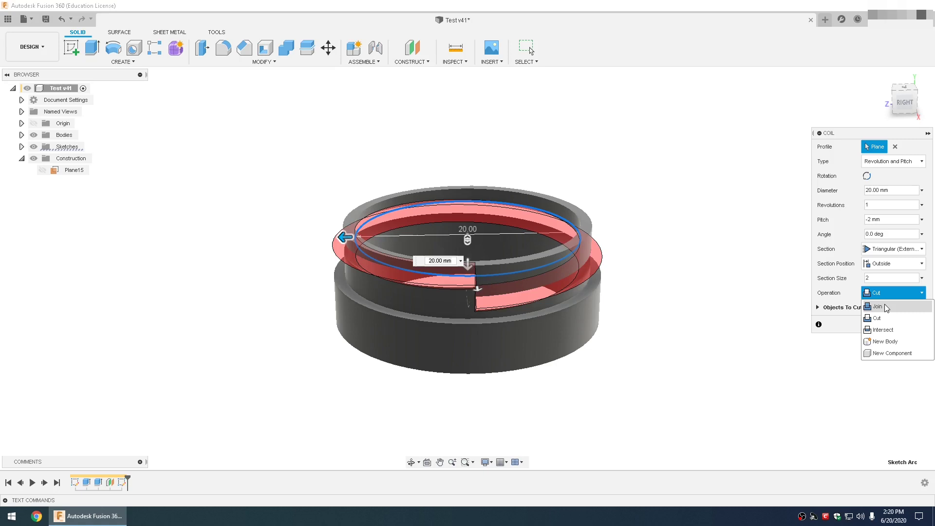
pyautogui.click(882, 294)
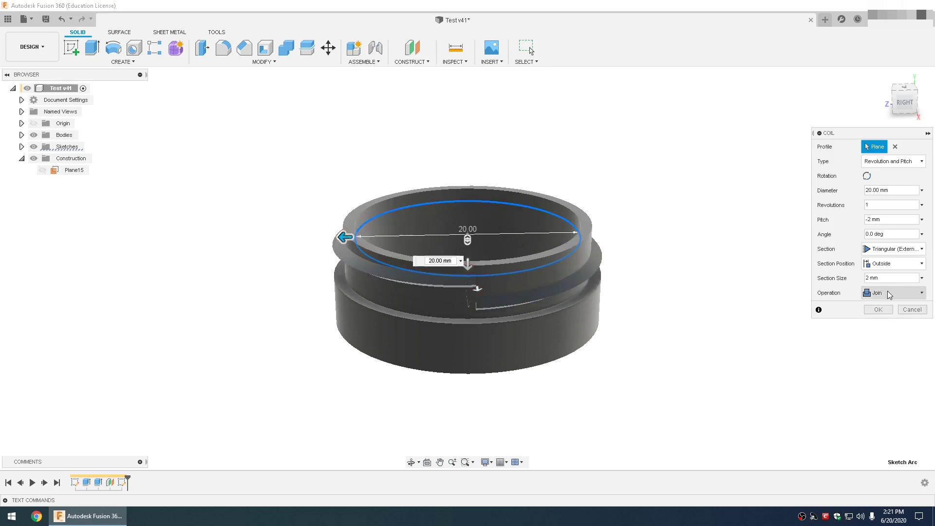
pyautogui.keyDown('shift'); pyautogui.moveTo(630, 293); pyautogui.dragTo(668, 290, button='middle'); pyautogui.keyUp('shift')
# Step: Apply the coil, then create Plane16 along the thread end's edge at distance 0
pyautogui.click(879, 309)
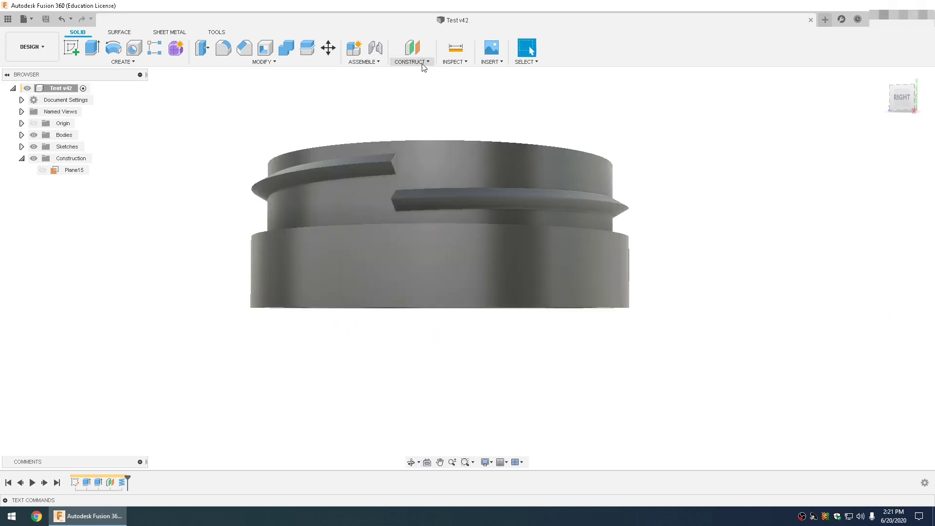
pyautogui.click(423, 64)
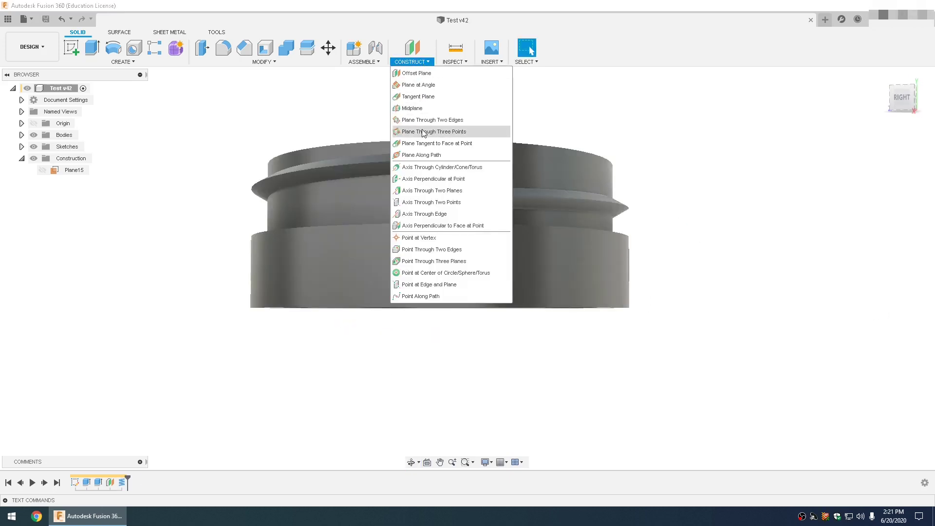
pyautogui.click(422, 155)
pyautogui.scroll(8, 404, 174)
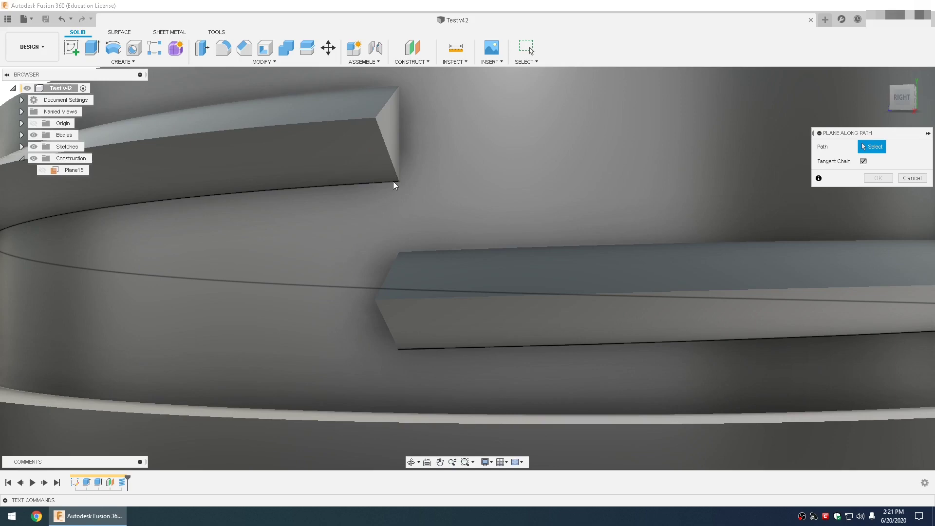
pyautogui.click(393, 183)
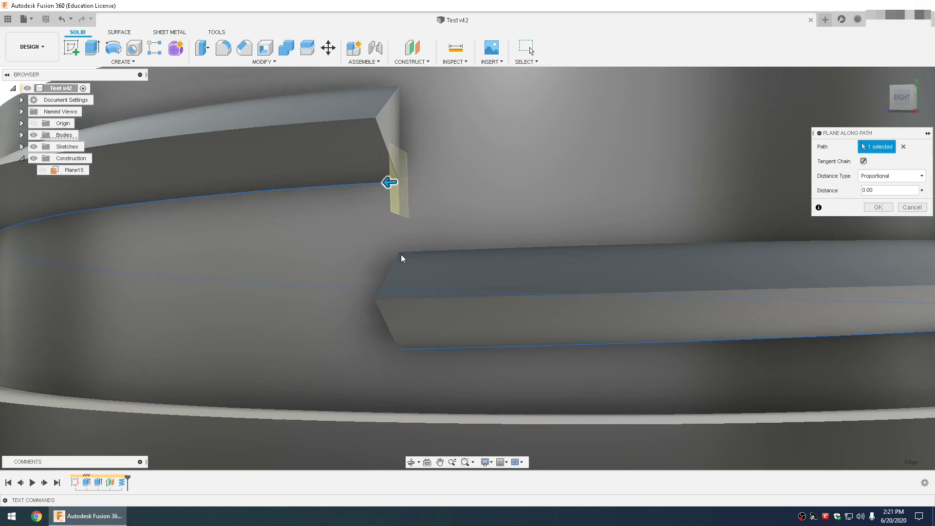
pyautogui.click(879, 208)
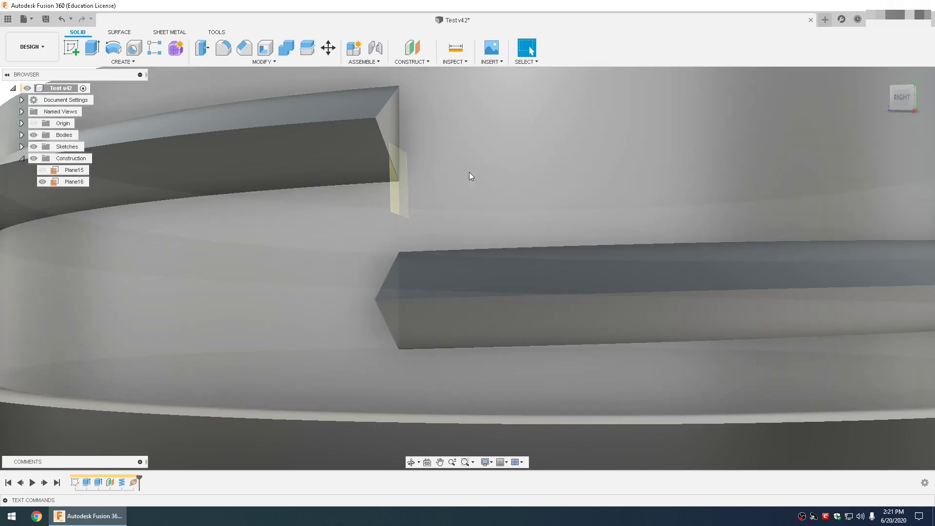
pyautogui.keyDown('shift'); pyautogui.moveTo(469, 171); pyautogui.dragTo(478, 182, button='middle'); pyautogui.keyUp('shift')
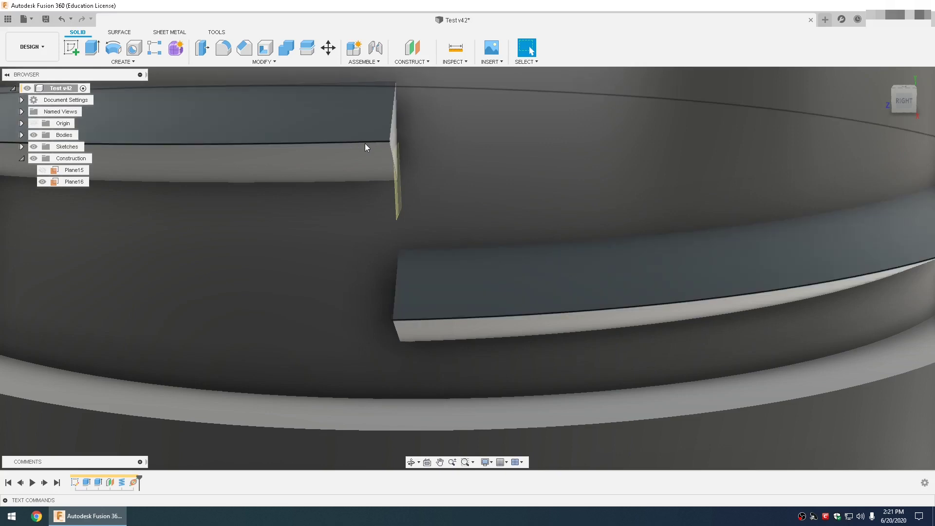
pyautogui.scroll(-5, 368, 141)
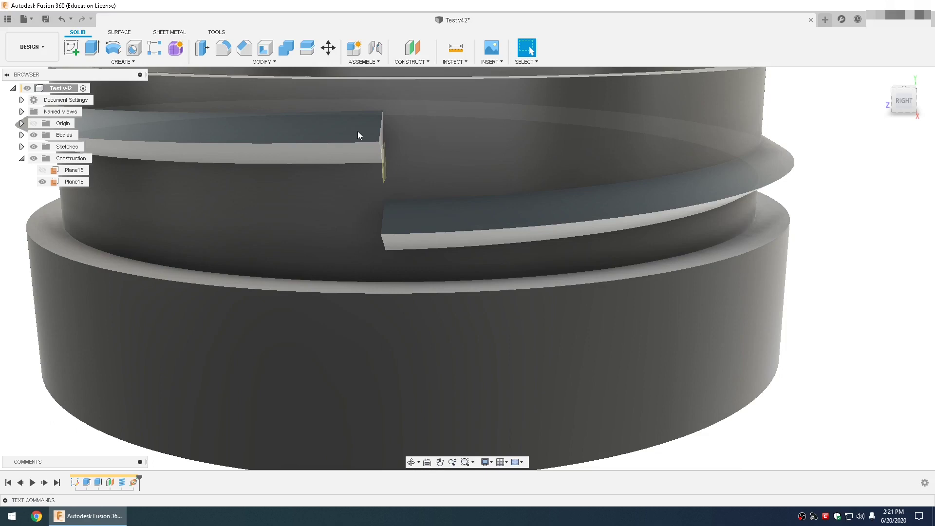
# Step: Split the threaded cylinder body using Plane16 as the splitting tool
pyautogui.click(263, 62)
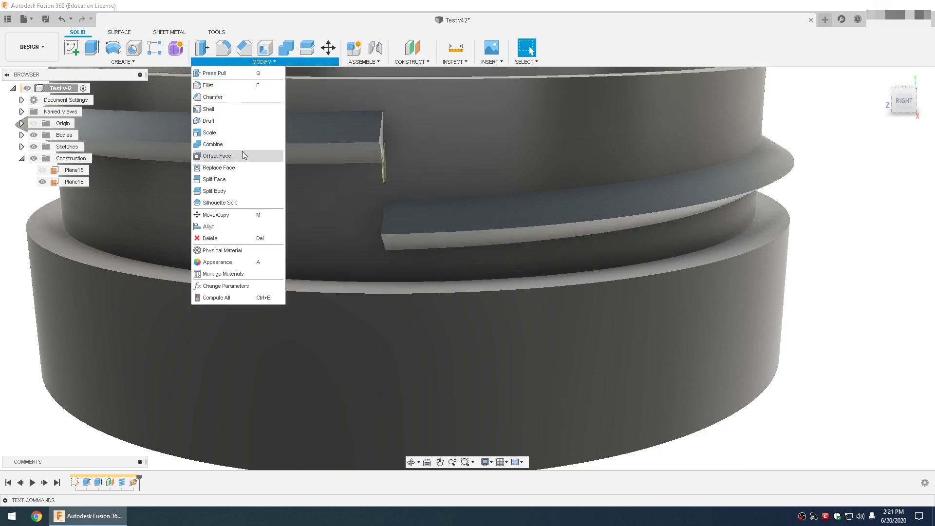
pyautogui.click(214, 191)
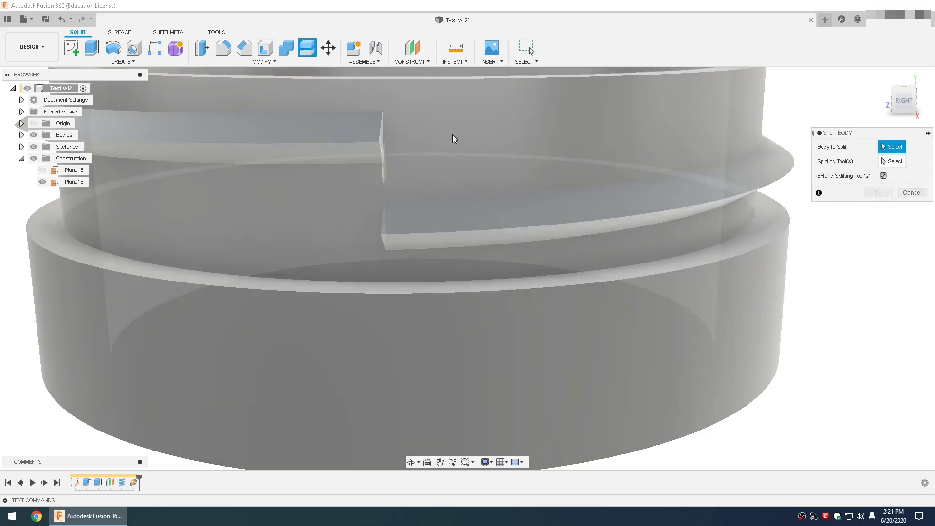
pyautogui.click(531, 125)
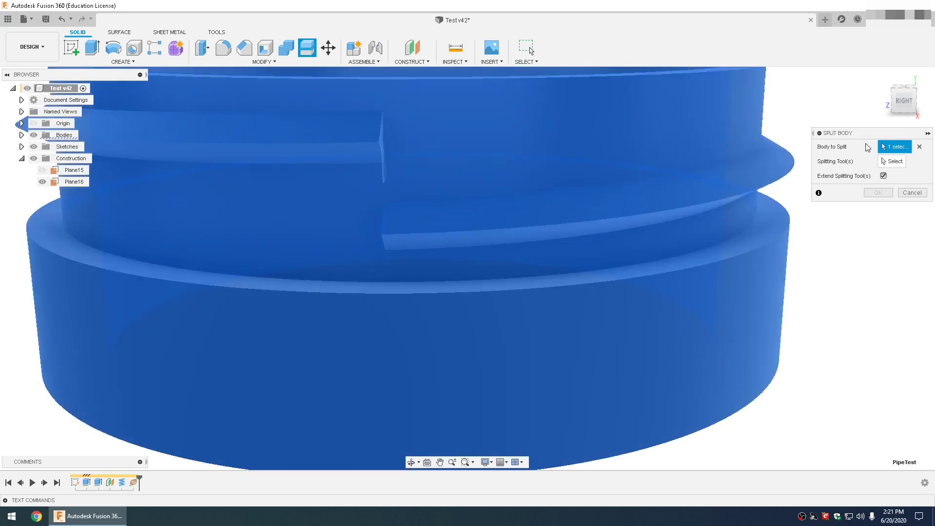
pyautogui.click(900, 161)
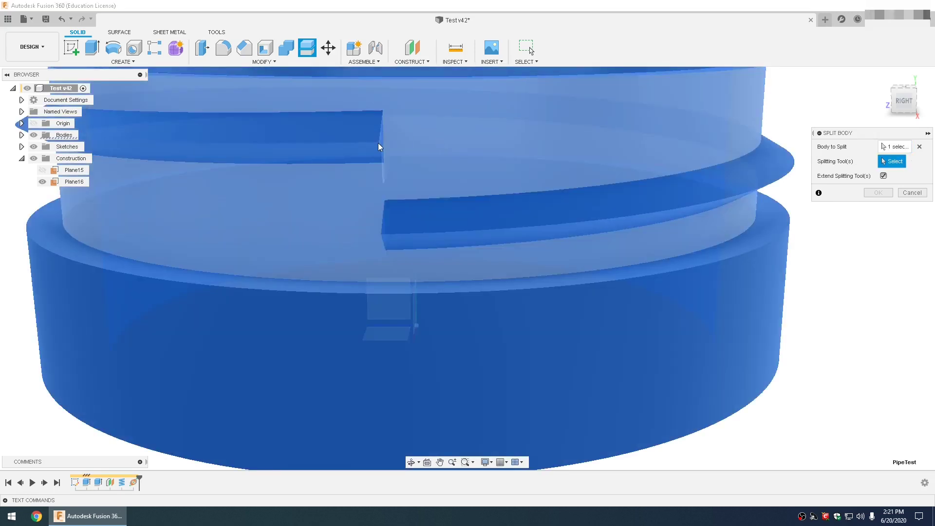
pyautogui.scroll(4, 386, 180)
pyautogui.click(355, 178)
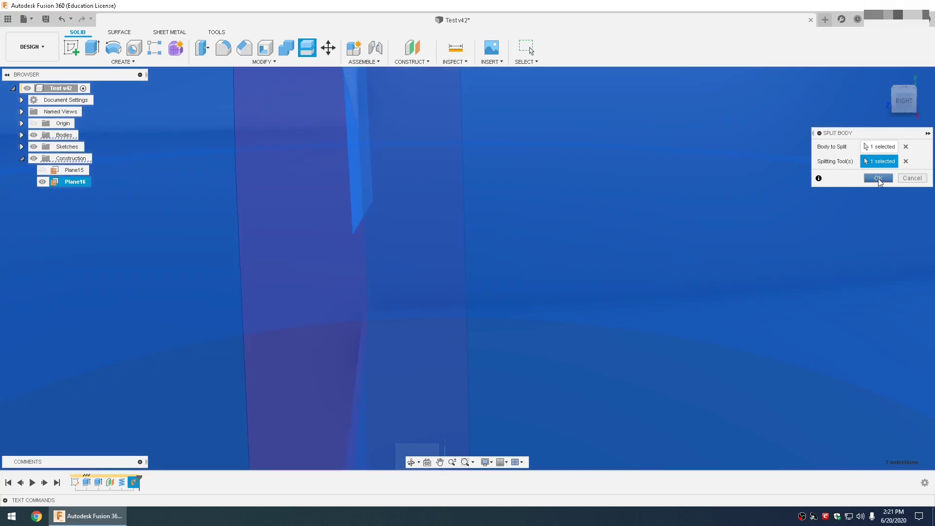
pyautogui.click(879, 178)
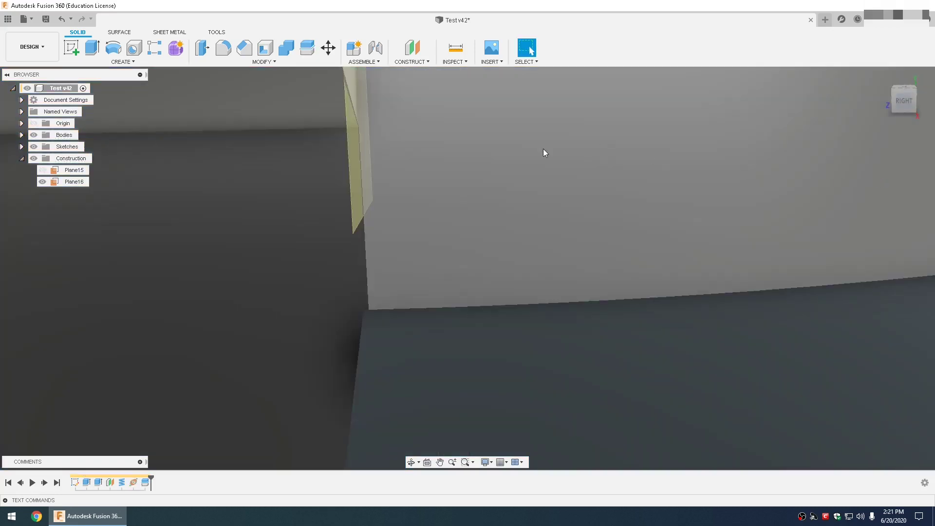
pyautogui.moveTo(418, 177); pyautogui.dragTo(405, 136)
pyautogui.press('Escape')
pyautogui.keyDown('shift'); pyautogui.moveTo(411, 134); pyautogui.dragTo(424, 244, button='middle'); pyautogui.keyUp('shift')
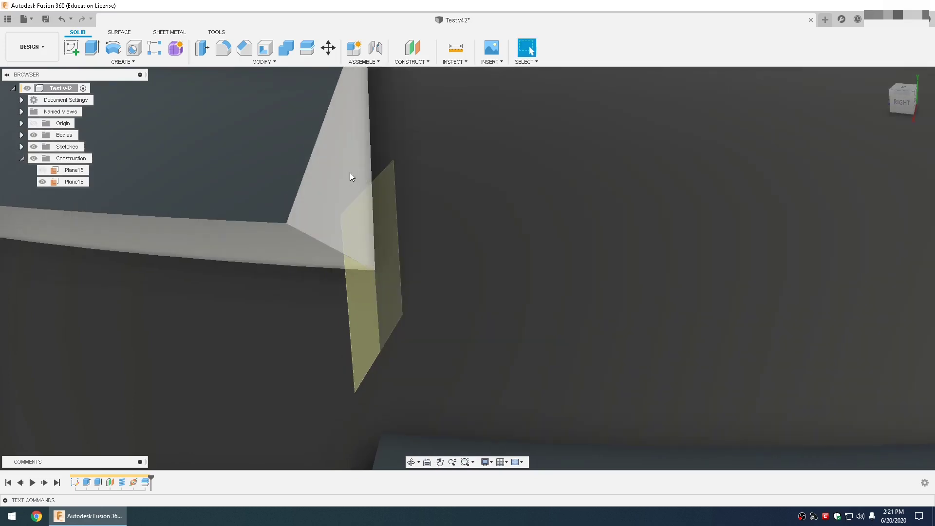
# Step: Delete the triangular face at the thread end and Join all the bodies with Combine
pyautogui.click(351, 175)
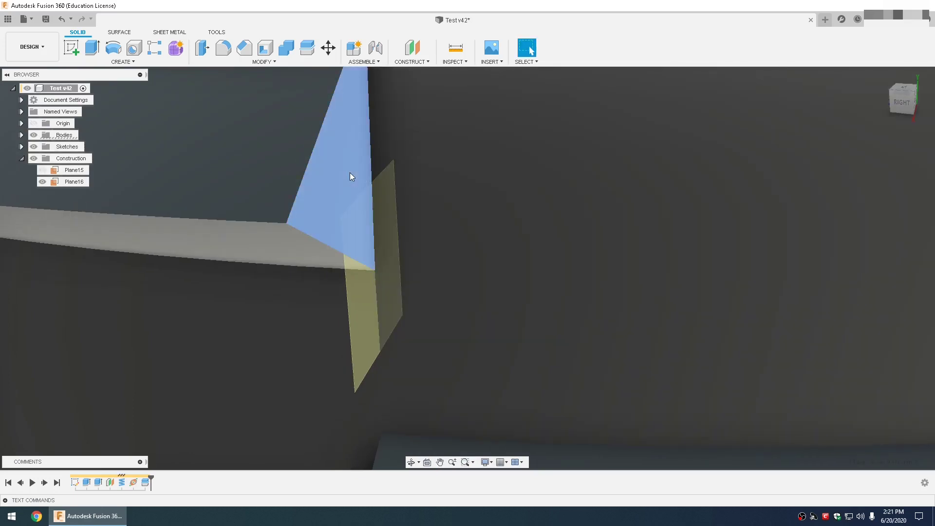
pyautogui.press('Delete')
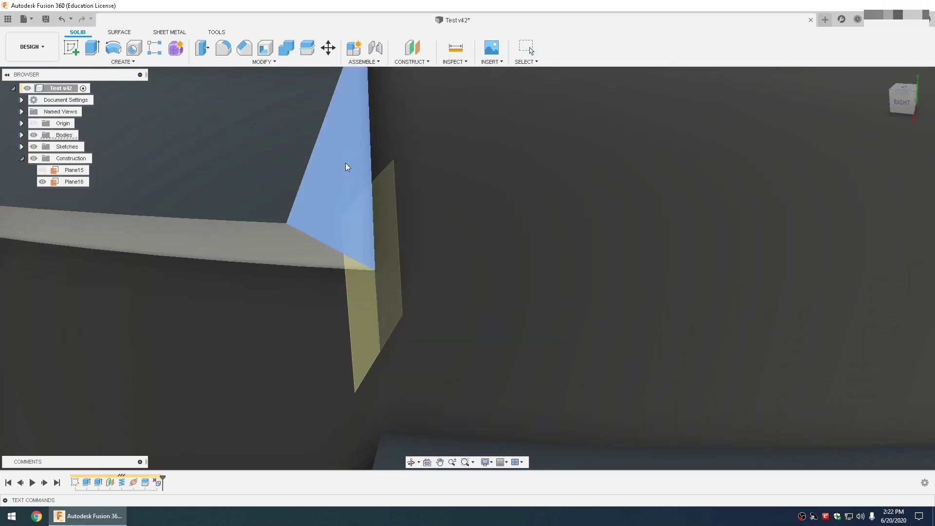
pyautogui.scroll(-3, 353, 170)
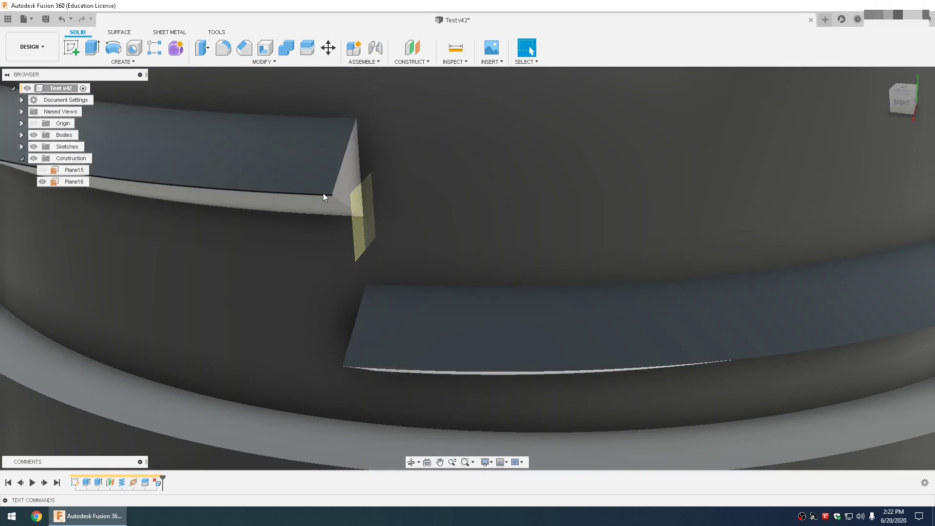
pyautogui.scroll(-10, 323, 193)
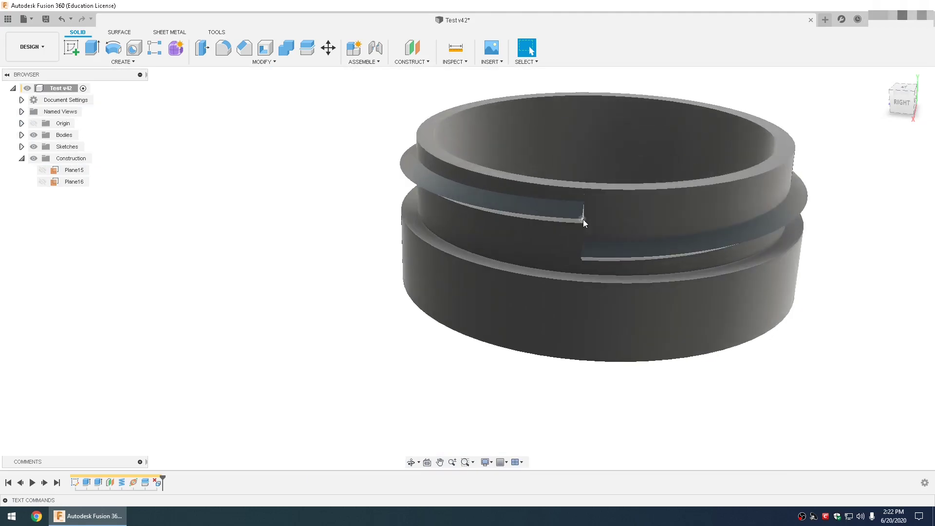
pyautogui.scroll(-3, 594, 228)
pyautogui.moveTo(802, 235); pyautogui.dragTo(758, 244, button='middle')
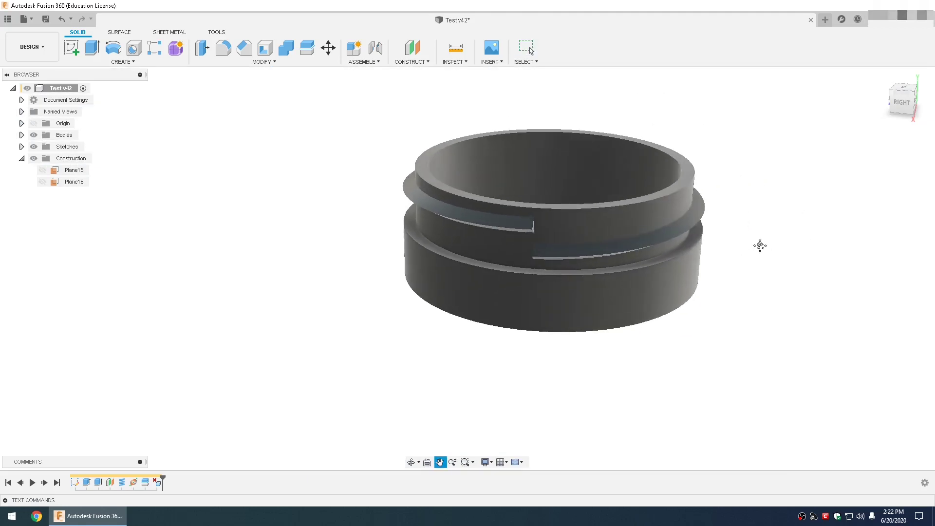
pyautogui.moveTo(300, 95); pyautogui.dragTo(802, 370)
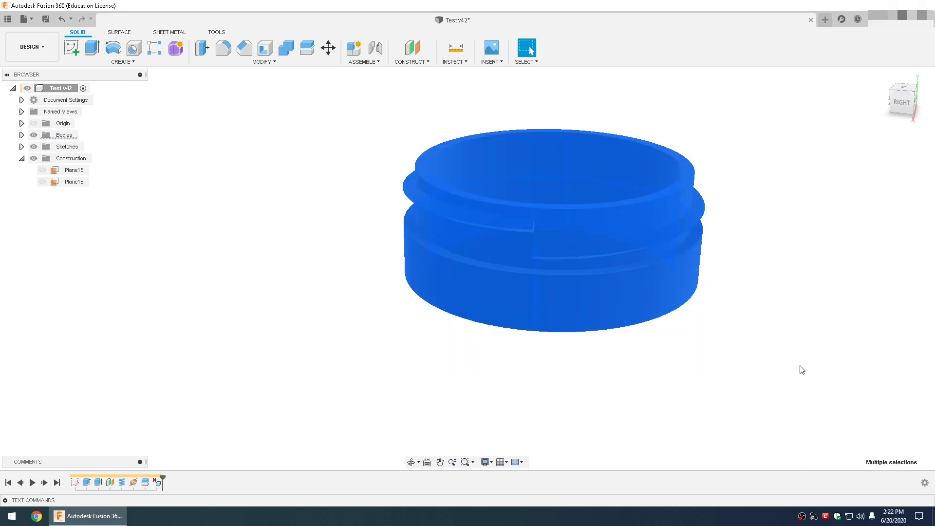
pyautogui.click(277, 62)
pyautogui.click(236, 145)
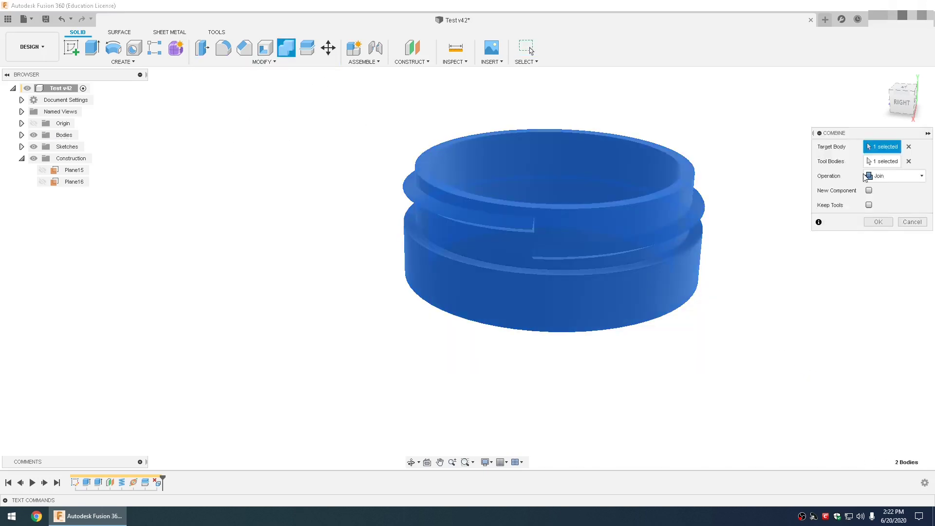
pyautogui.click(877, 222)
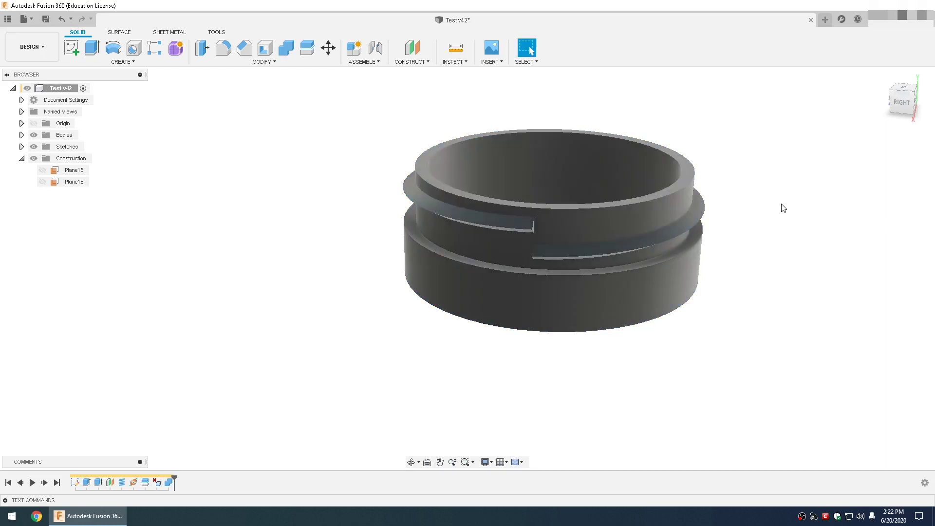
# Step: Create Plane17 along the notch edge at distance 0.5
pyautogui.scroll(10, 560, 195)
pyautogui.click(412, 62)
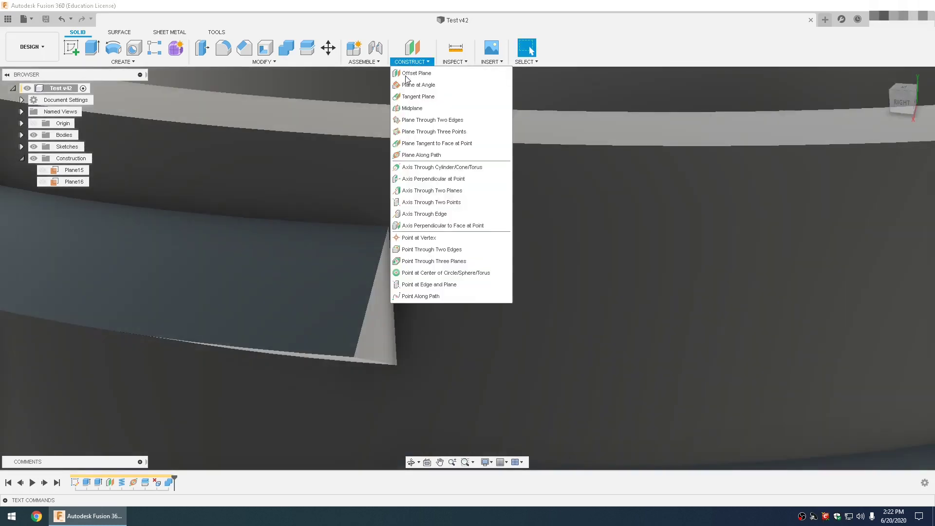
pyautogui.click(418, 156)
pyautogui.click(394, 293)
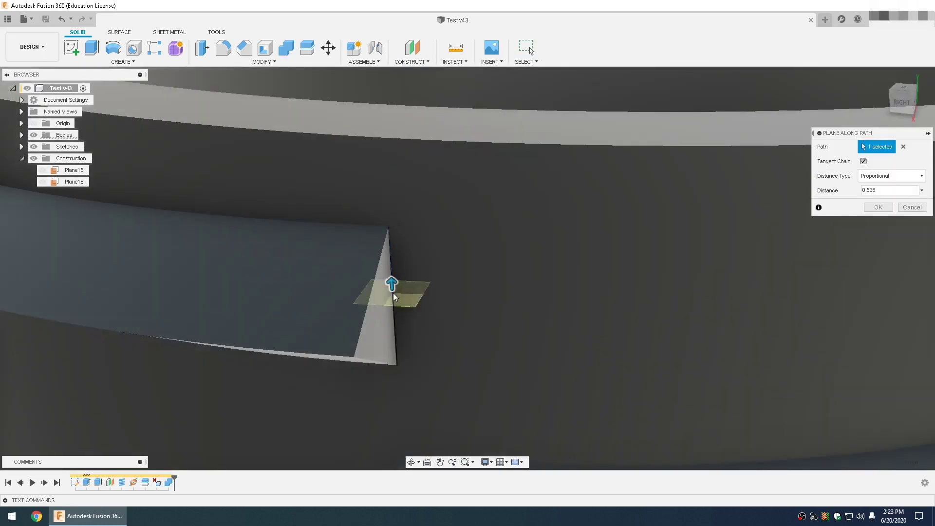
pyautogui.moveTo(394, 283); pyautogui.dragTo(393, 210)
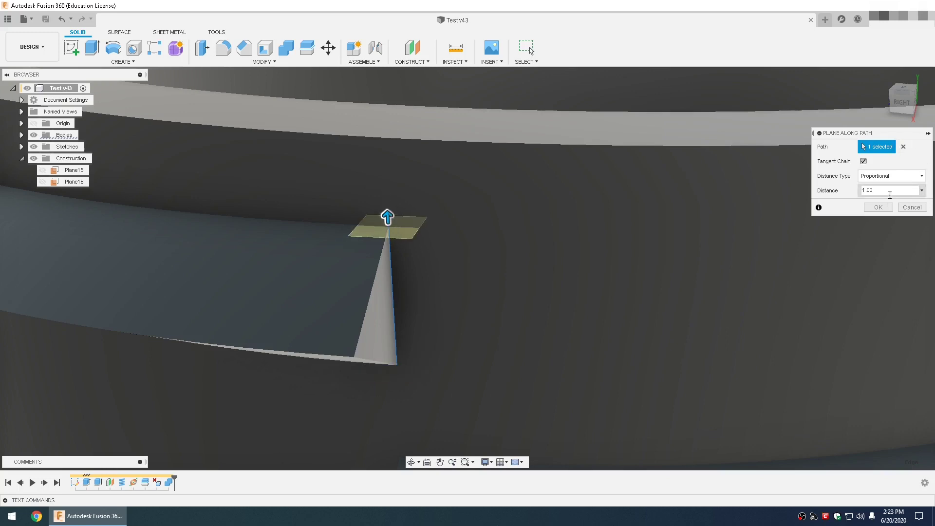
pyautogui.doubleClick(866, 190)
pyautogui.write('0.5')
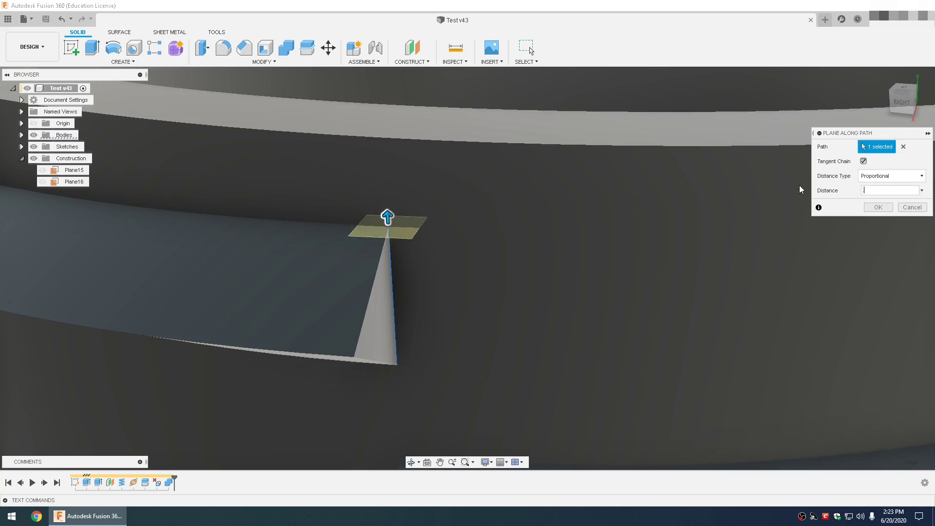
pyautogui.press('Return')
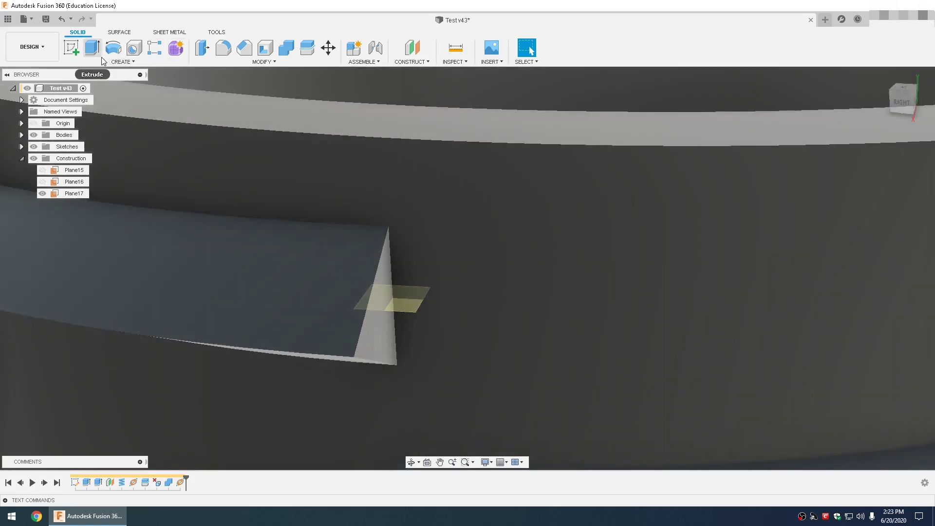
# Step: Start a new sketch on Plane17
pyautogui.click(74, 49)
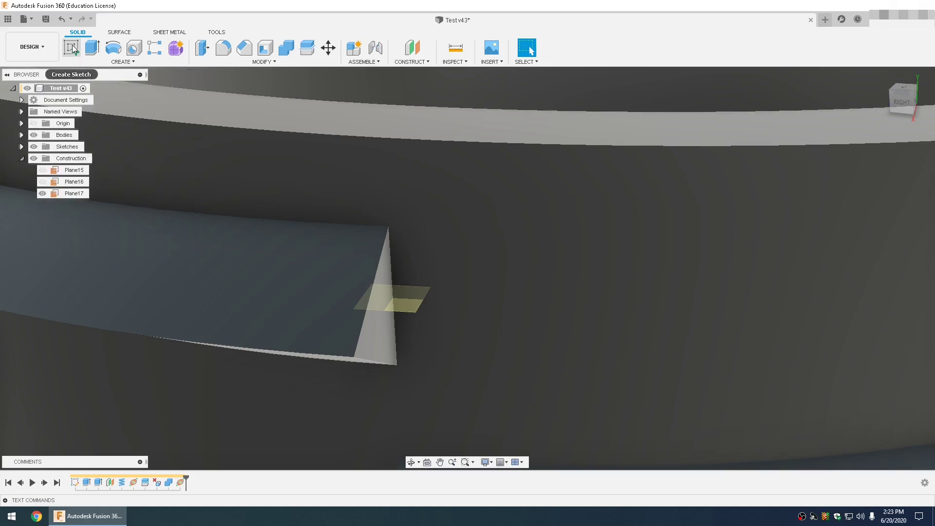
pyautogui.click(404, 308)
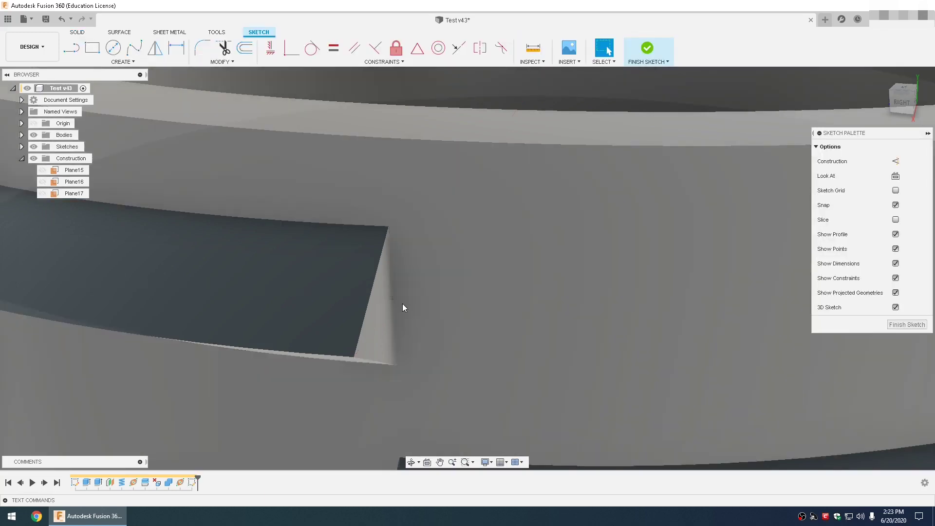
pyautogui.scroll(-3, 402, 303)
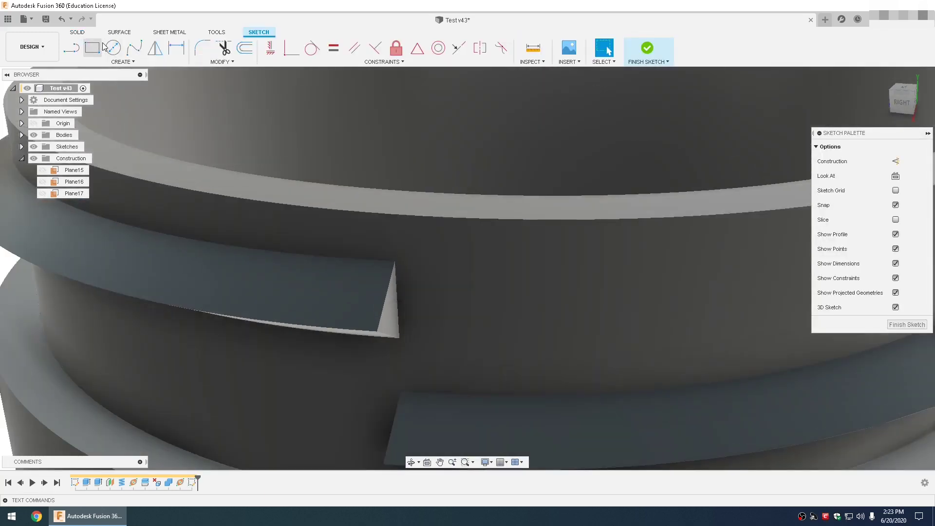
# Step: Project the thread band face into the sketch, checking it from the right view
pyautogui.click(122, 62)
pyautogui.moveTo(126, 246)
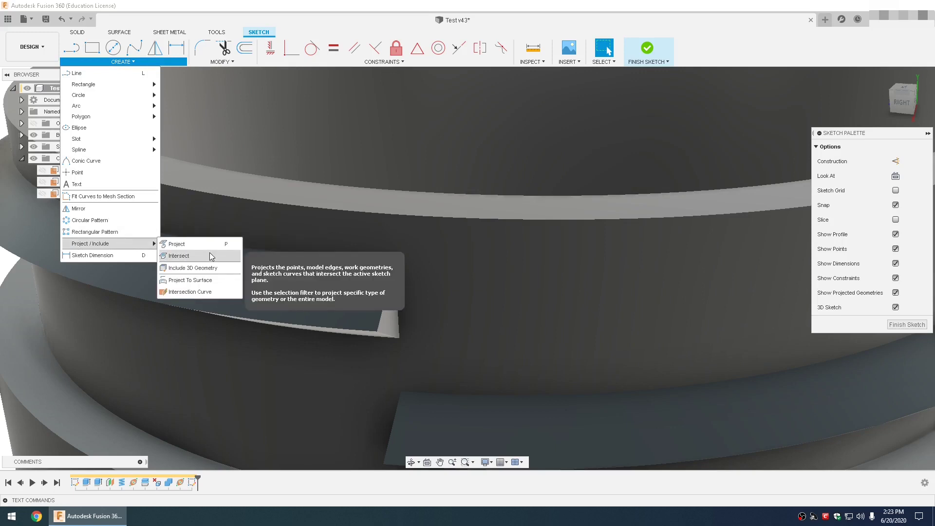
pyautogui.click(197, 246)
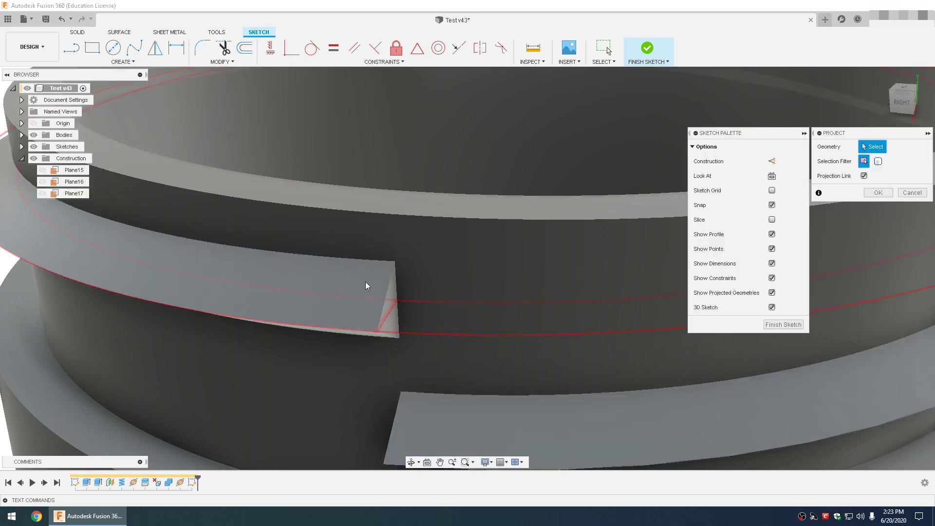
pyautogui.click(369, 285)
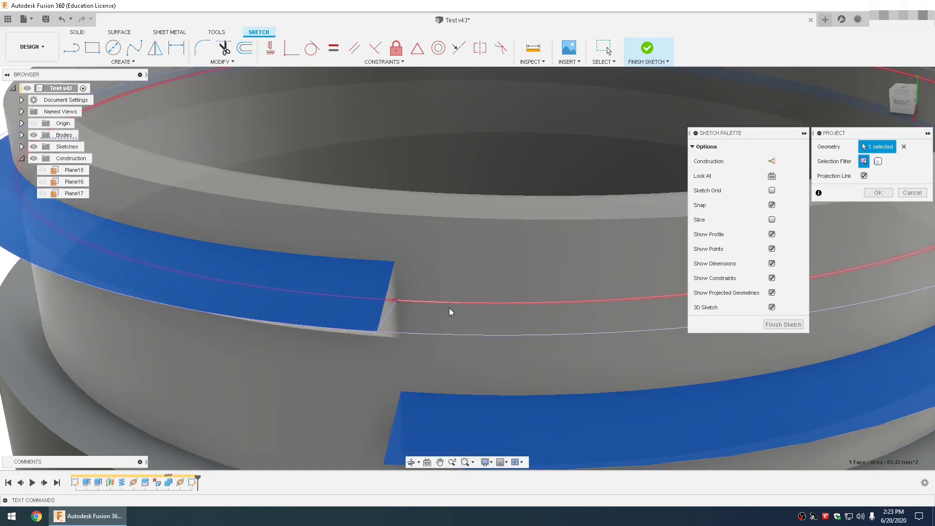
pyautogui.click(903, 103)
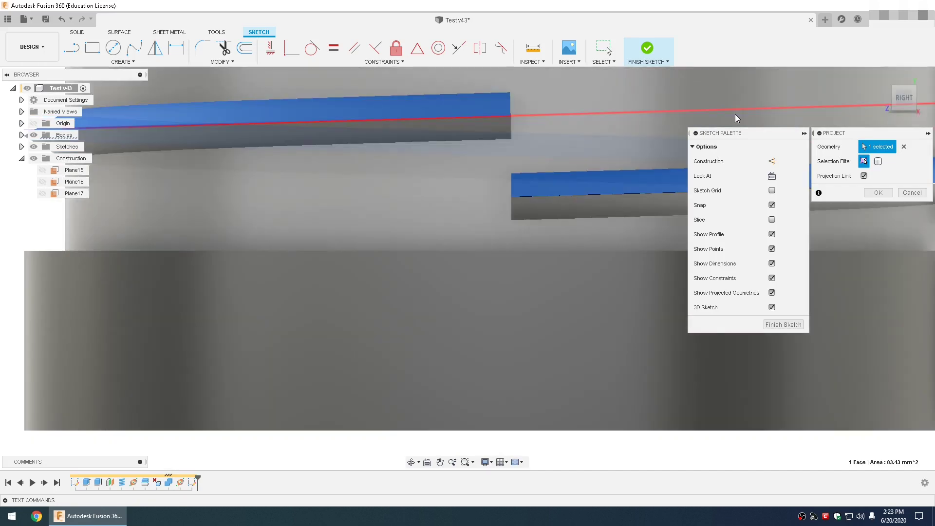
pyautogui.moveTo(627, 154); pyautogui.dragTo(627, 154, button='middle')
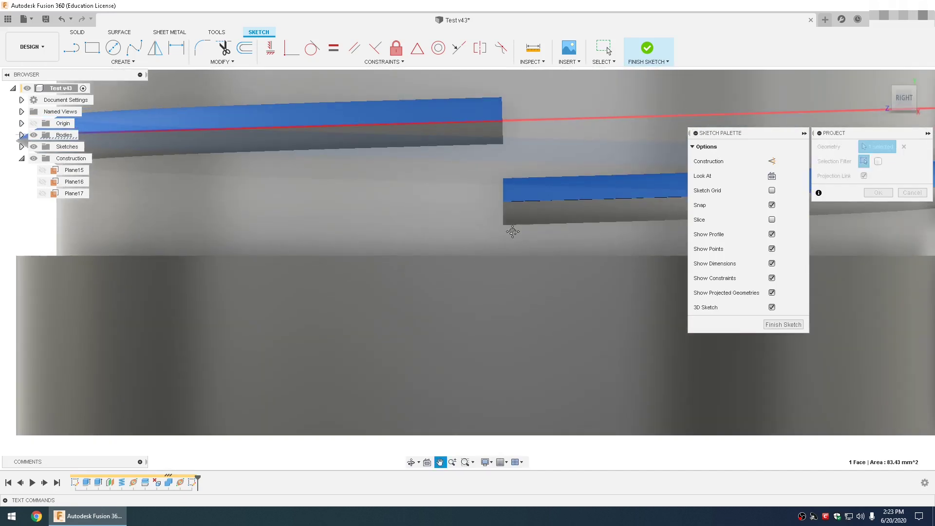
pyautogui.moveTo(512, 232); pyautogui.dragTo(445, 292, button='middle')
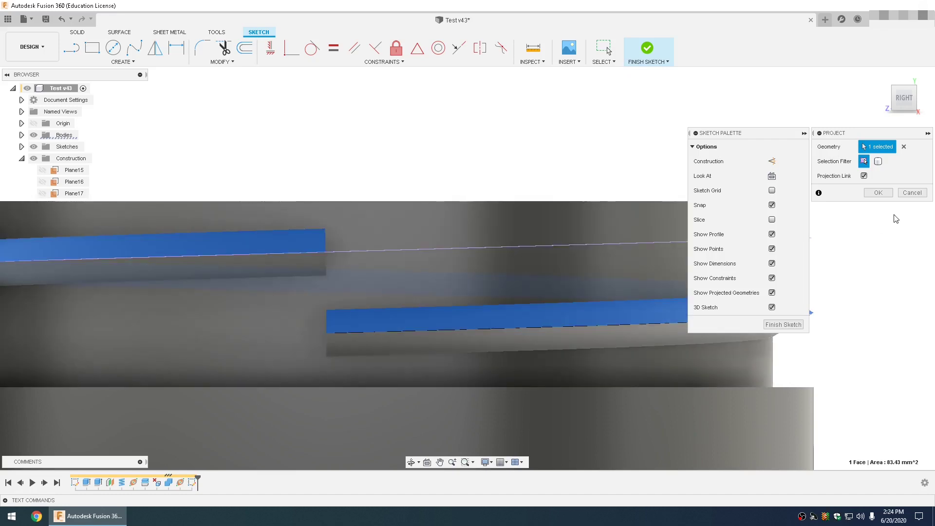
pyautogui.click(878, 192)
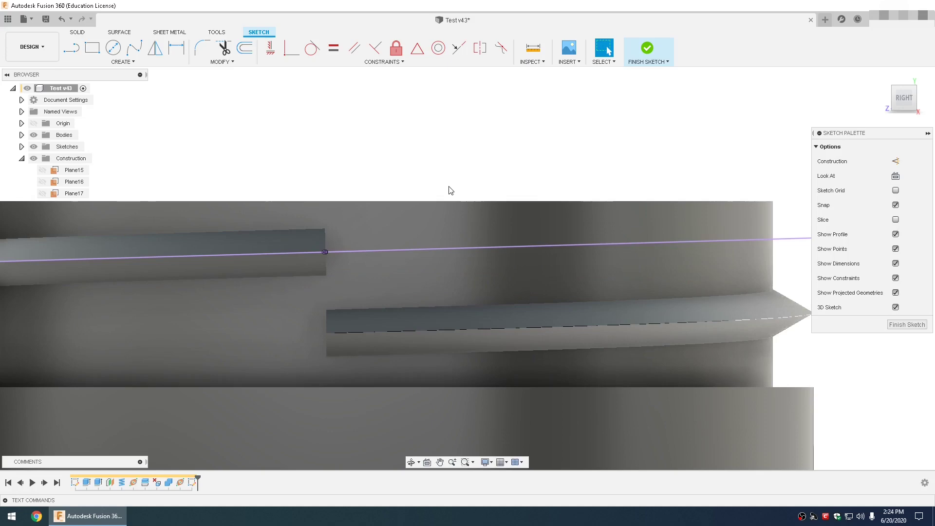
# Step: Draw an arcing line from the triangular profile's lower point to the thread's upper edge
pyautogui.keyDown('shift'); pyautogui.moveTo(445, 180); pyautogui.dragTo(449, 209, button='middle'); pyautogui.keyUp('shift')
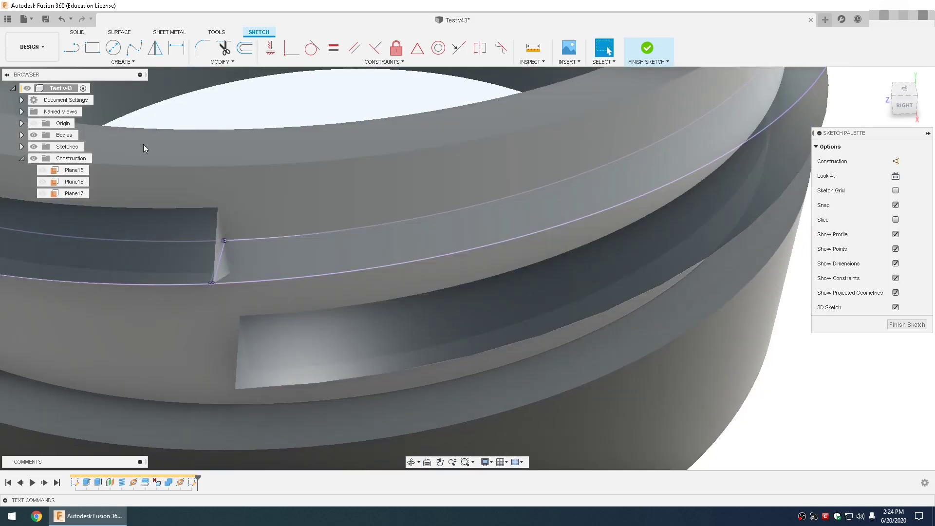
pyautogui.press('l')
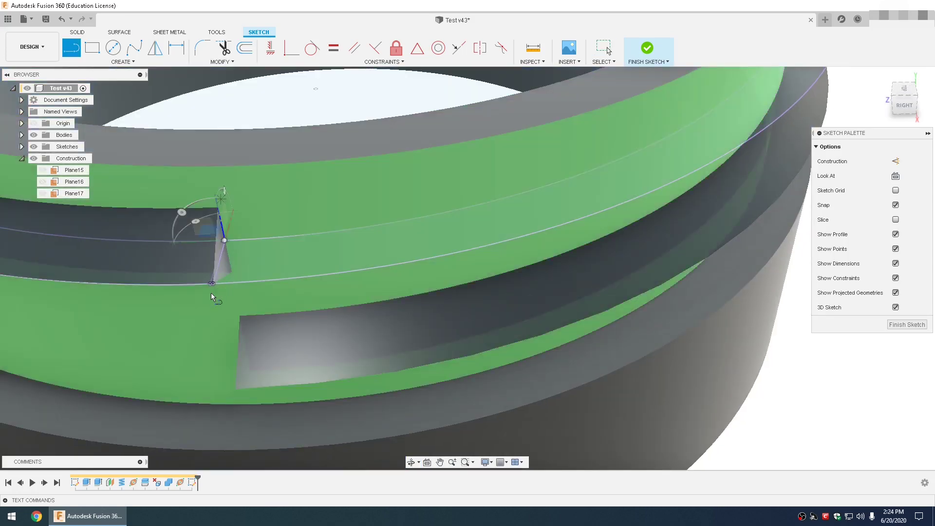
pyautogui.scroll(5, 210, 290)
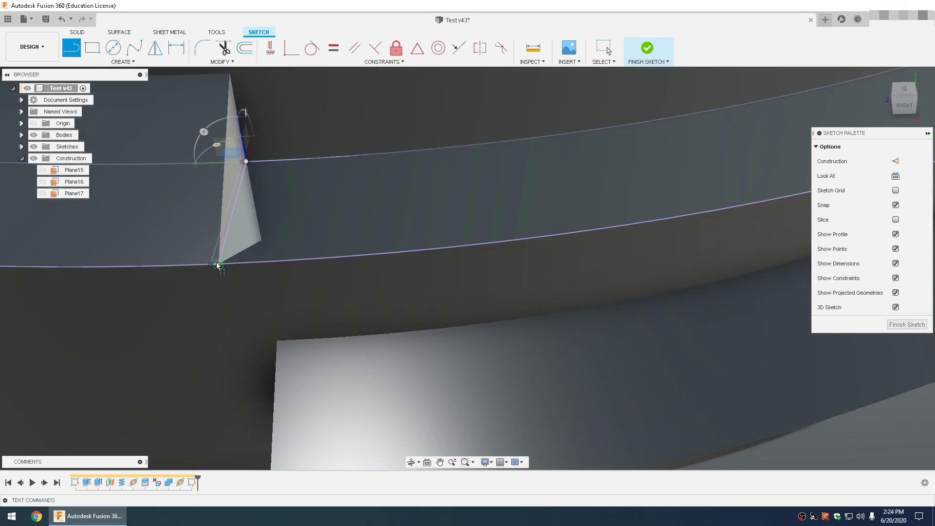
pyautogui.click(217, 265)
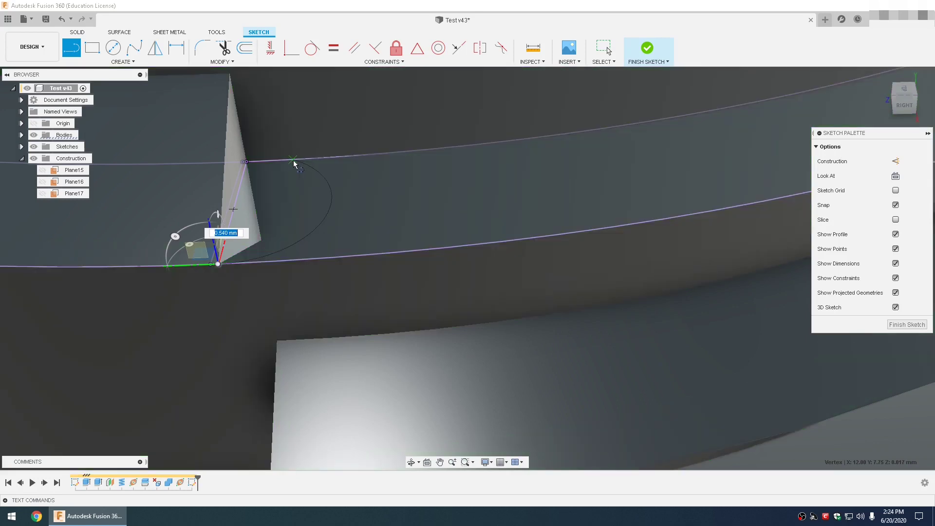
pyautogui.click(293, 161)
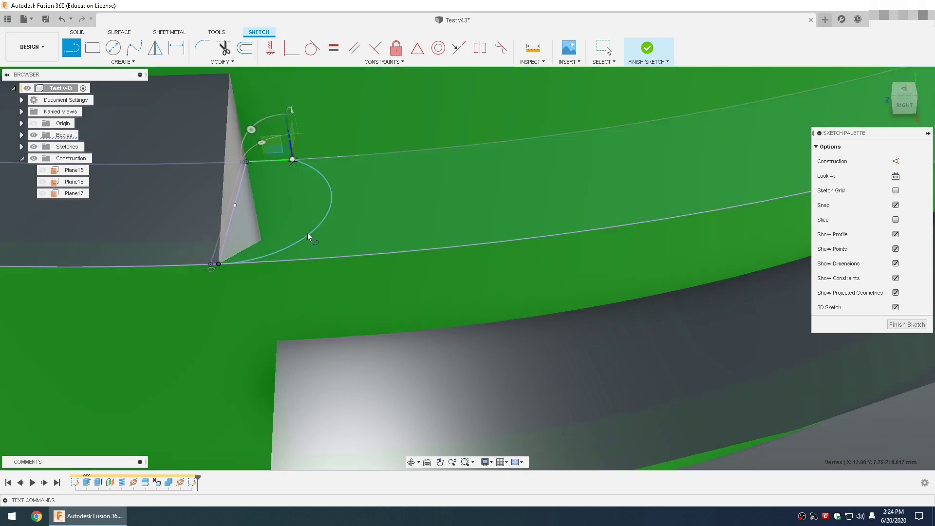
# Step: Dimension the connecting arc's radius, first at 10 mm and then at 3 mm
pyautogui.press('d')
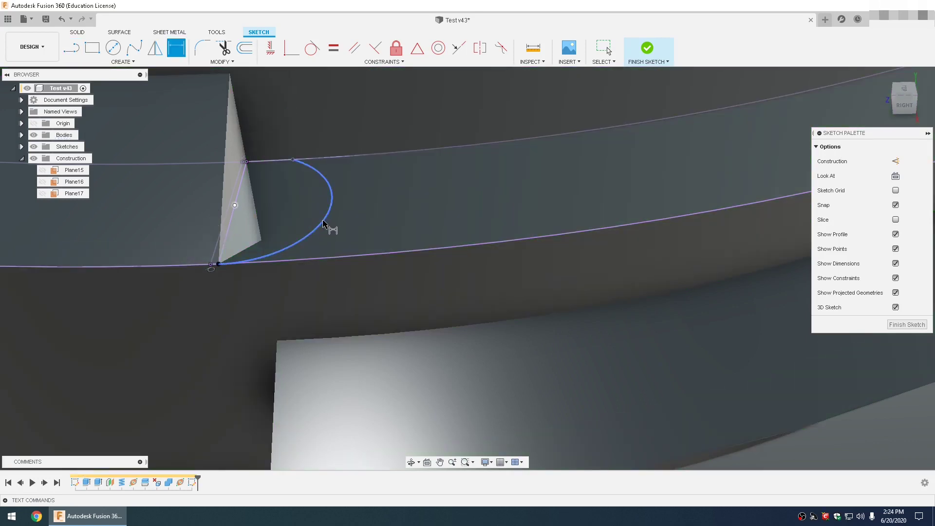
pyautogui.click(324, 228)
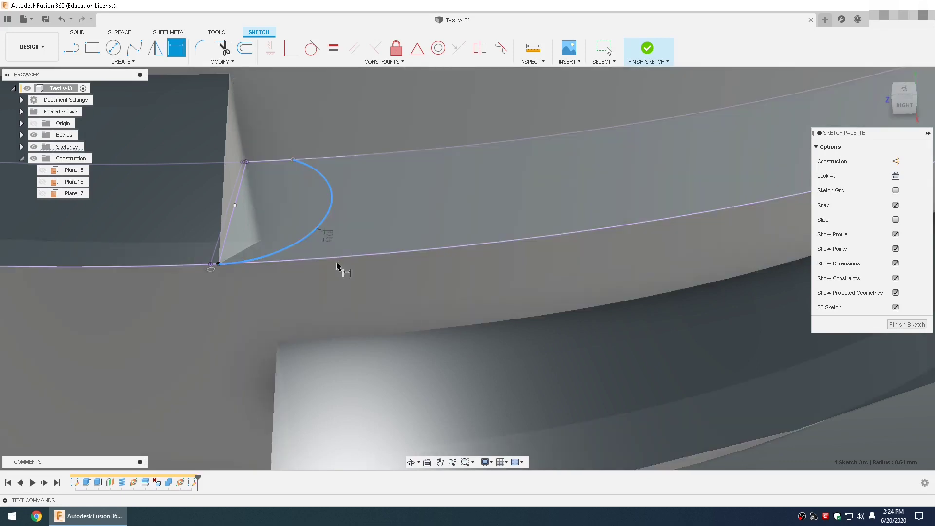
pyautogui.click(344, 291)
pyautogui.write('10')
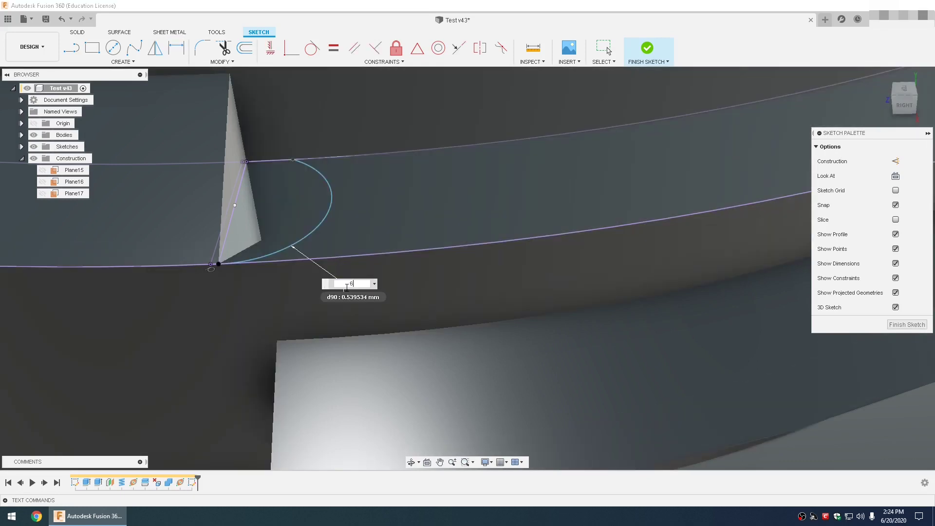
pyautogui.press('Return')
pyautogui.scroll(-2, 355, 279)
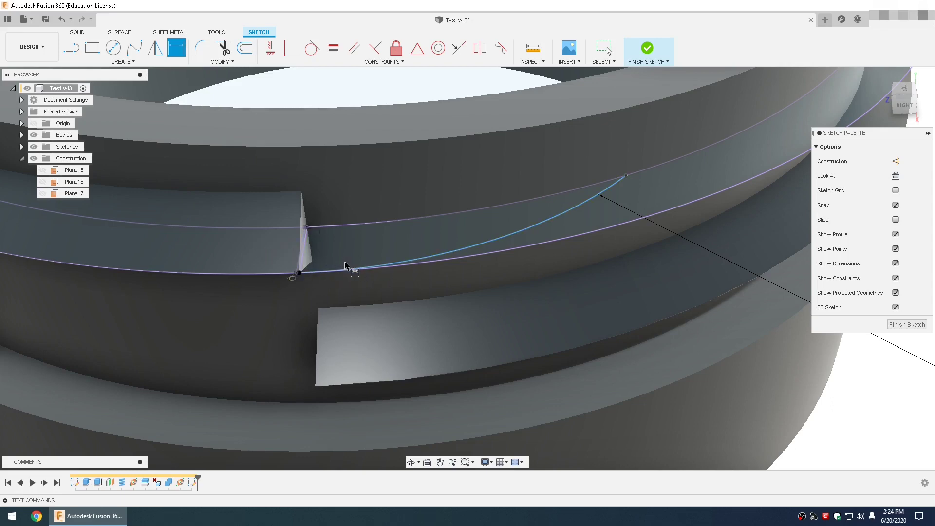
pyautogui.keyDown('shift'); pyautogui.moveTo(349, 268); pyautogui.dragTo(653, 291, button='middle'); pyautogui.keyUp('shift')
pyautogui.click(651, 294)
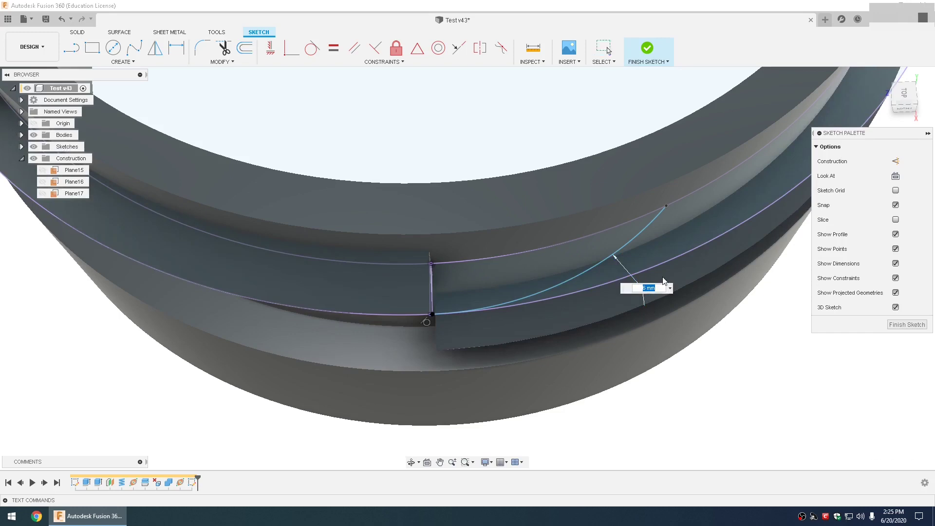
pyautogui.write('3')
pyautogui.press('Return')
pyautogui.press('Escape')
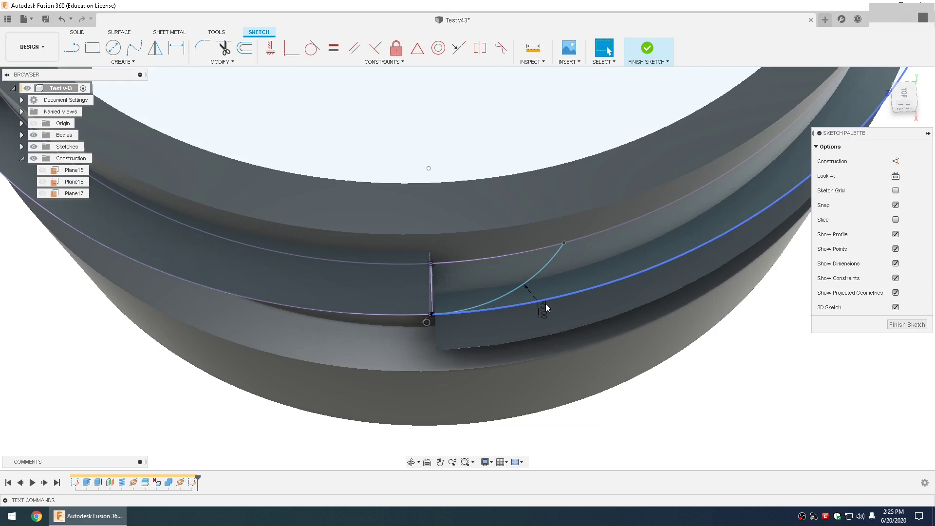
# Step: Edit the arc's radius dimension back to 10 mm, then settle it at 6 mm
pyautogui.doubleClick(544, 309)
pyautogui.write('1')
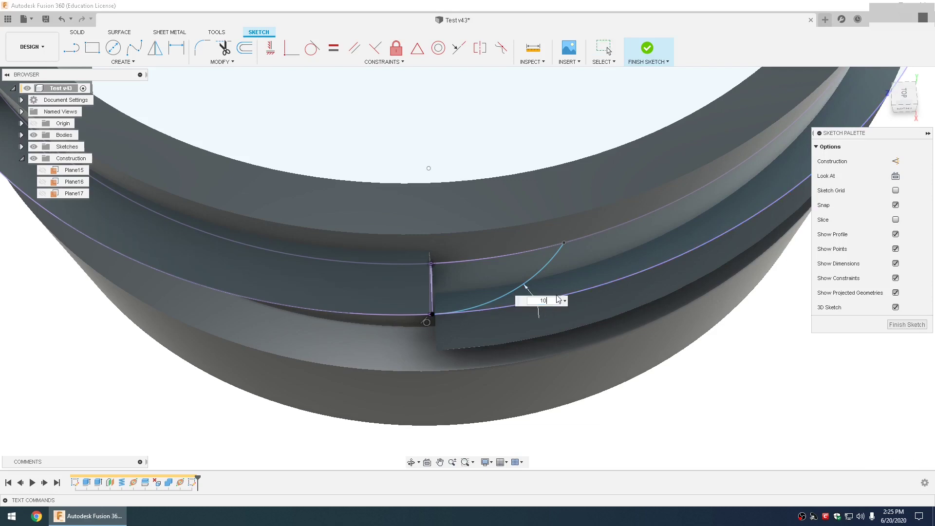
pyautogui.write('0')
pyautogui.press('Return')
pyautogui.scroll(-3, 556, 294)
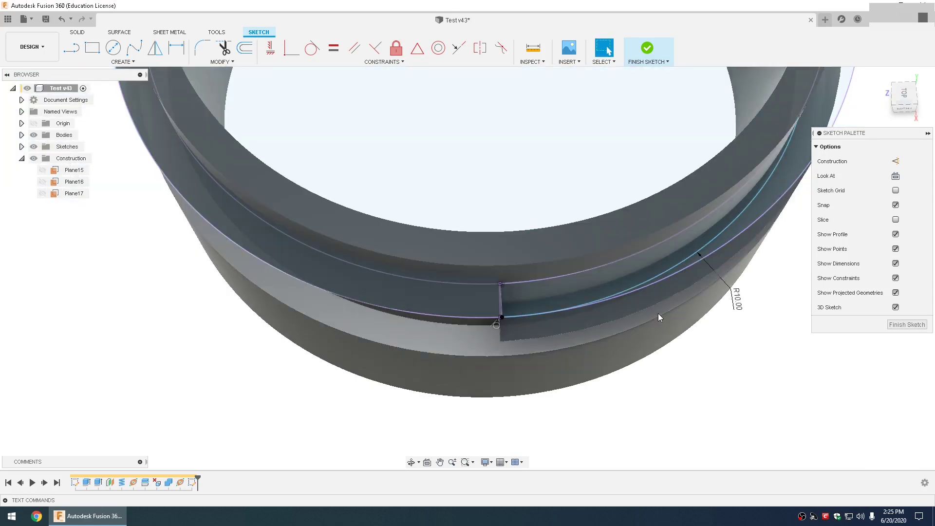
pyautogui.keyDown('shift'); pyautogui.moveTo(659, 314); pyautogui.dragTo(373, 179, button='middle'); pyautogui.keyUp('shift')
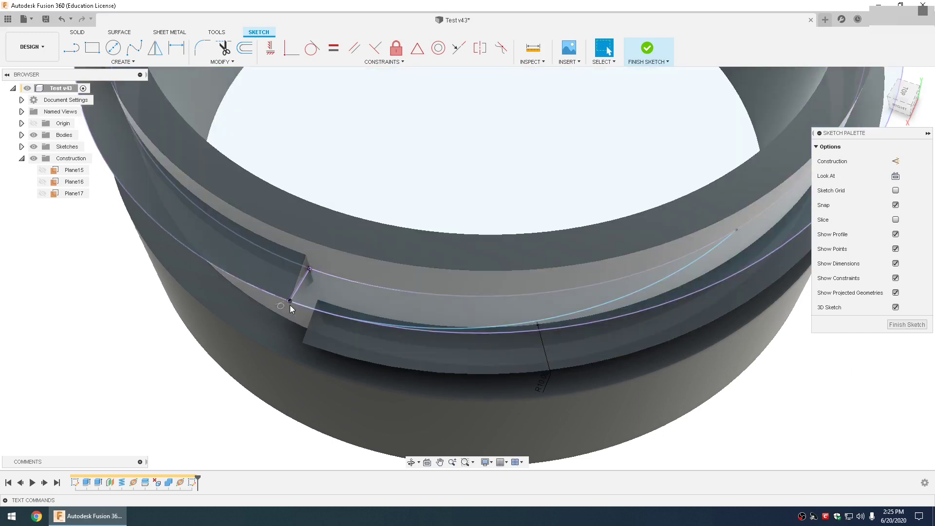
pyautogui.click(488, 125)
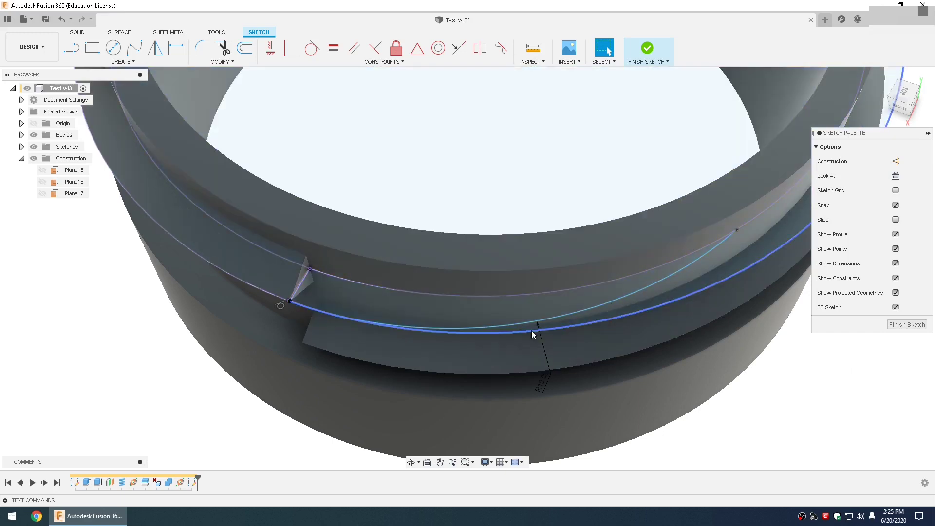
pyautogui.doubleClick(543, 385)
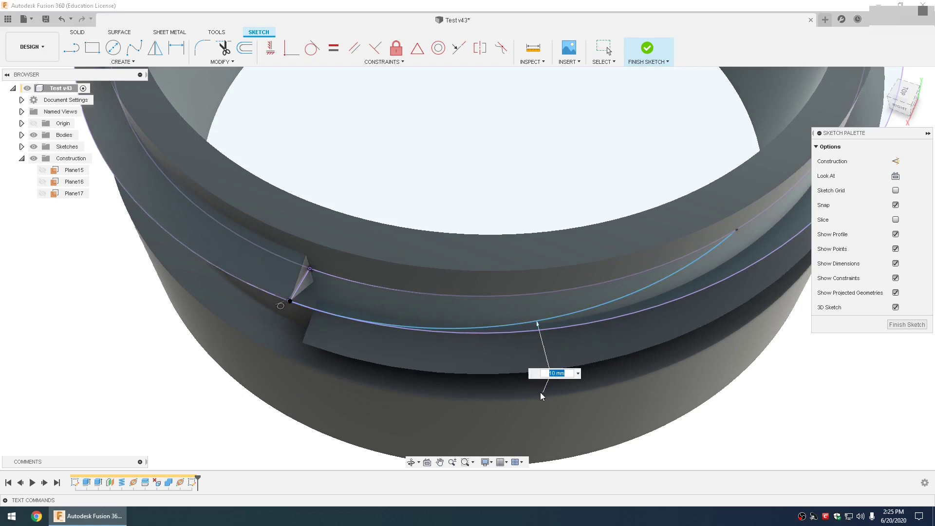
pyautogui.press('Return')
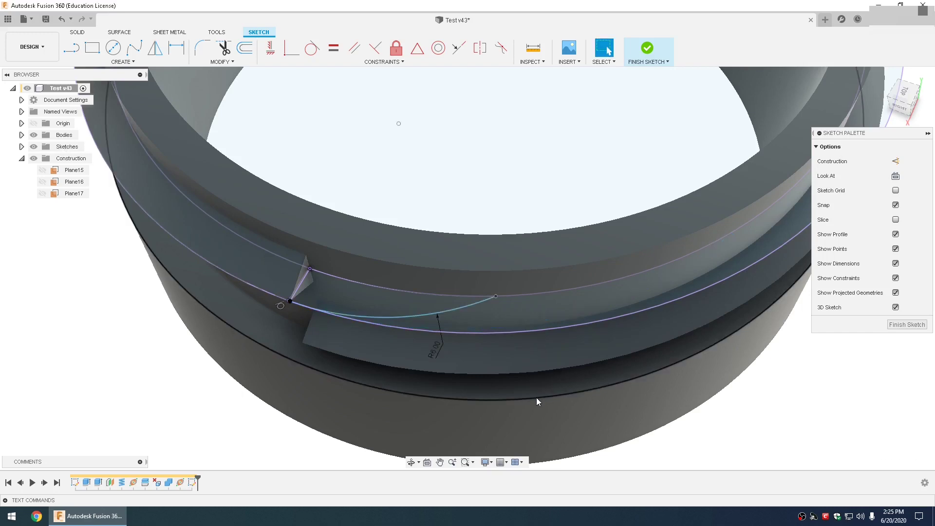
# Step: Sweep the triangular profile along the curved thread-end path as a Join to the ring
pyautogui.click(908, 325)
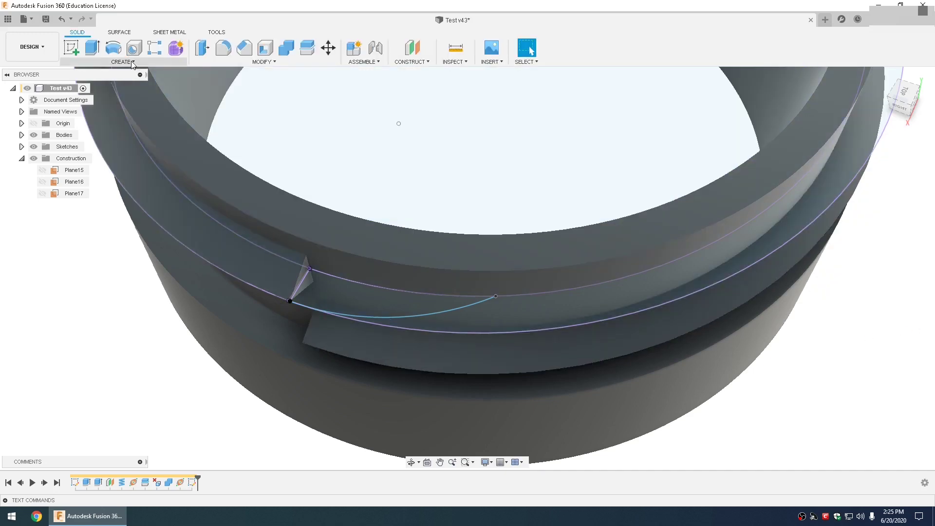
pyautogui.click(132, 62)
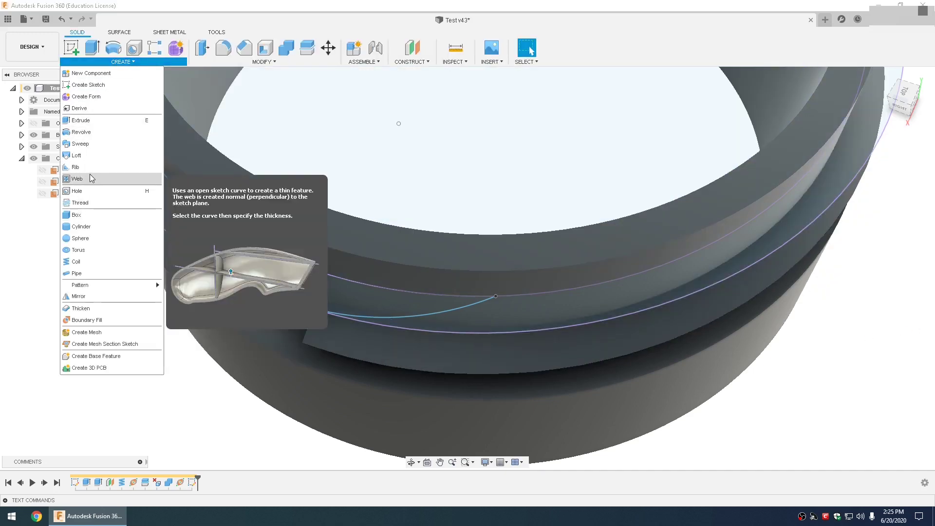
pyautogui.click(81, 144)
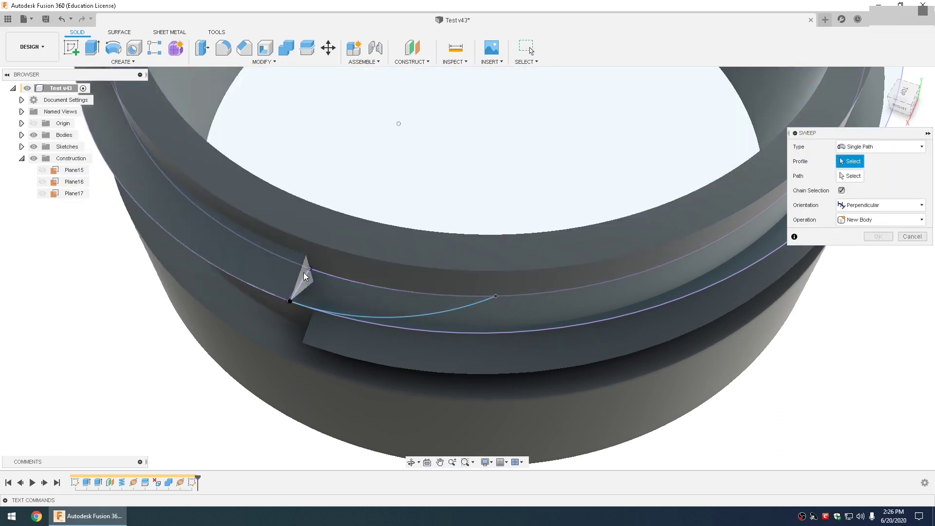
pyautogui.click(304, 277)
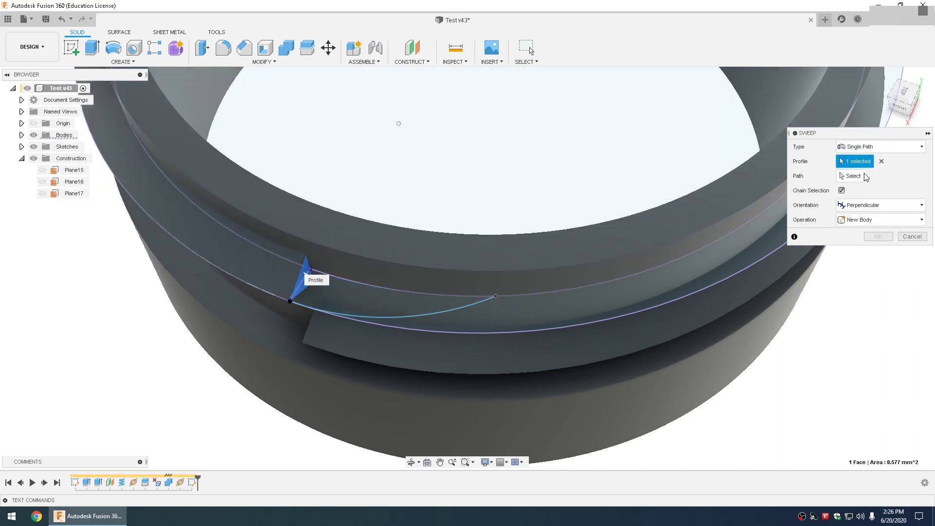
pyautogui.click(853, 177)
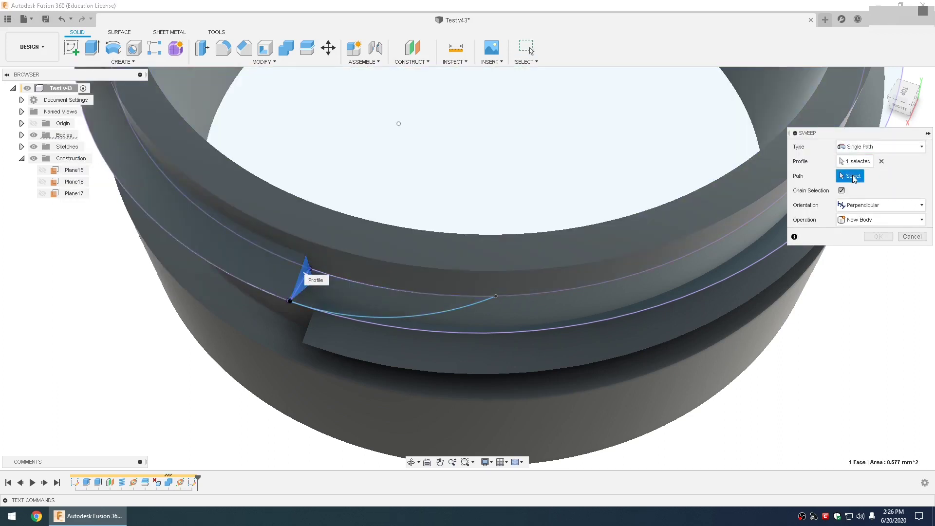
pyautogui.click(435, 316)
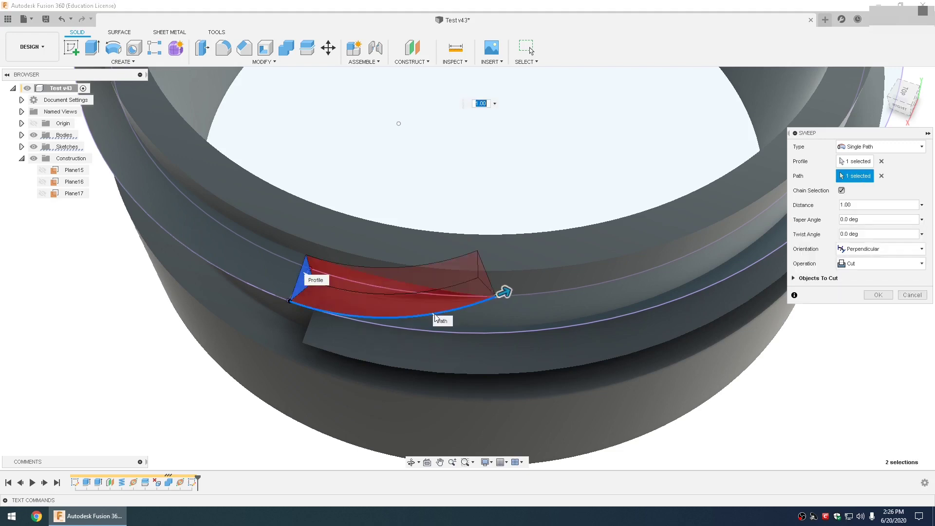
pyautogui.click(885, 262)
pyautogui.click(853, 276)
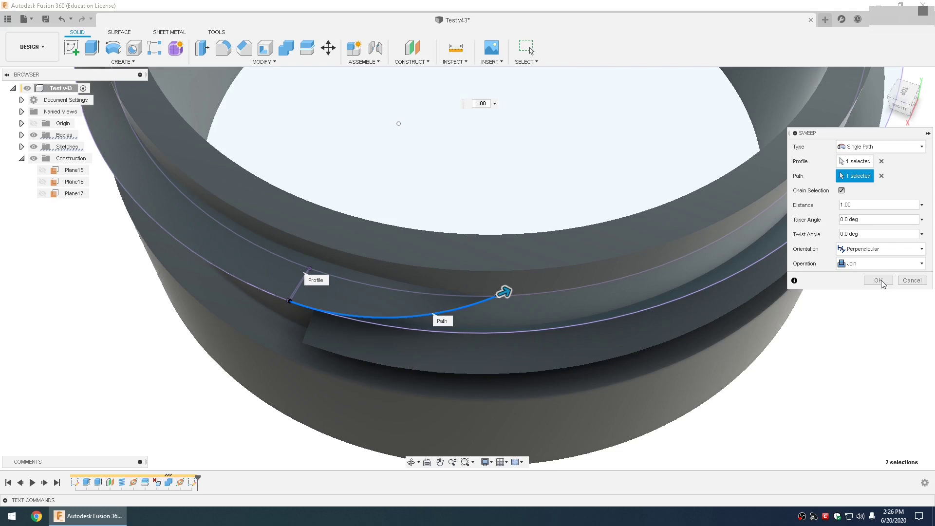
pyautogui.click(879, 280)
pyautogui.scroll(-3, 512, 207)
# Step: Orbit to a level side view of the threaded ring, then open the CONSTRUCT dropdown
pyautogui.keyDown('shift'); pyautogui.moveTo(511, 207); pyautogui.dragTo(485, 244, button='middle'); pyautogui.keyUp('shift')
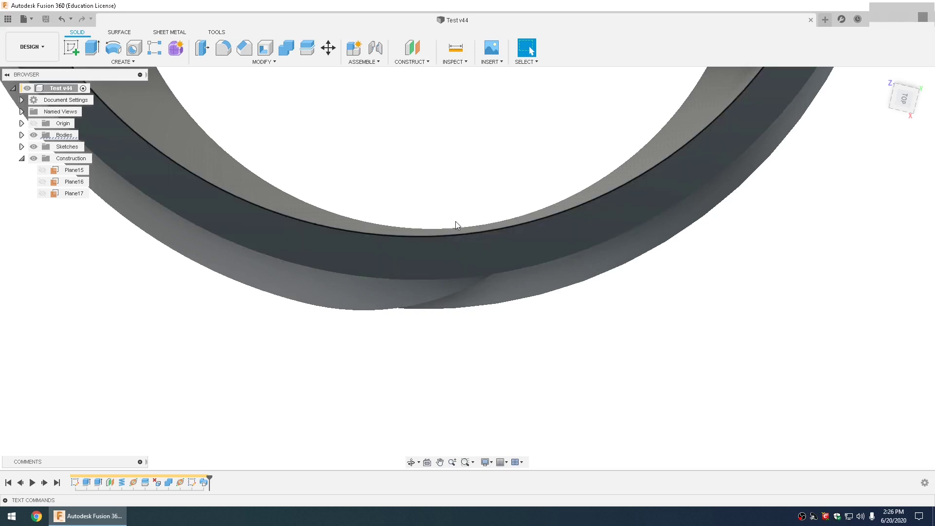
pyautogui.keyDown('shift'); pyautogui.moveTo(503, 211); pyautogui.dragTo(506, 189, button='middle'); pyautogui.keyUp('shift')
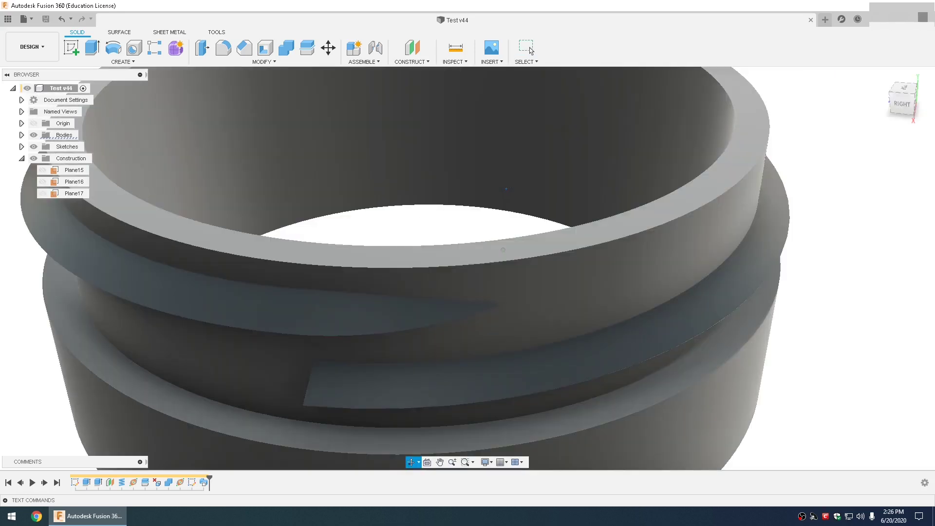
pyautogui.keyDown('shift'); pyautogui.moveTo(483, 308); pyautogui.dragTo(454, 141, button='middle'); pyautogui.keyUp('shift')
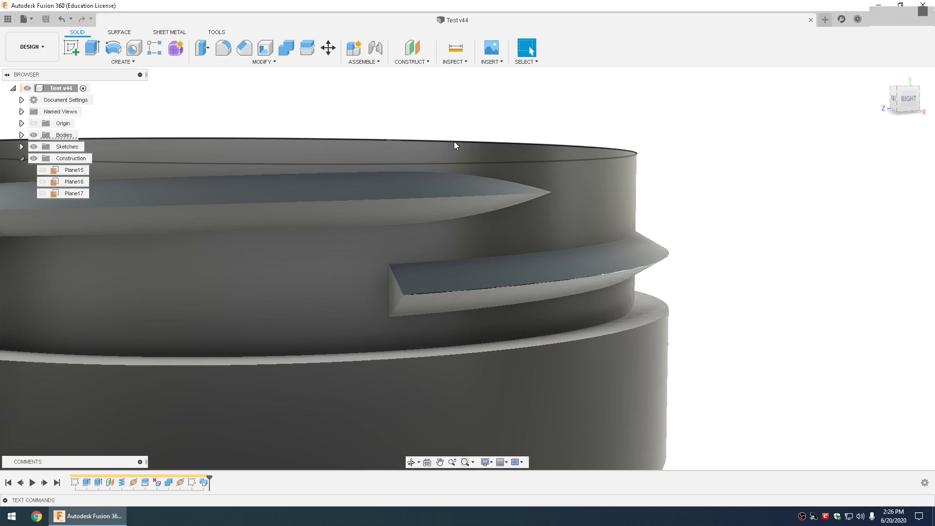
pyautogui.click(419, 62)
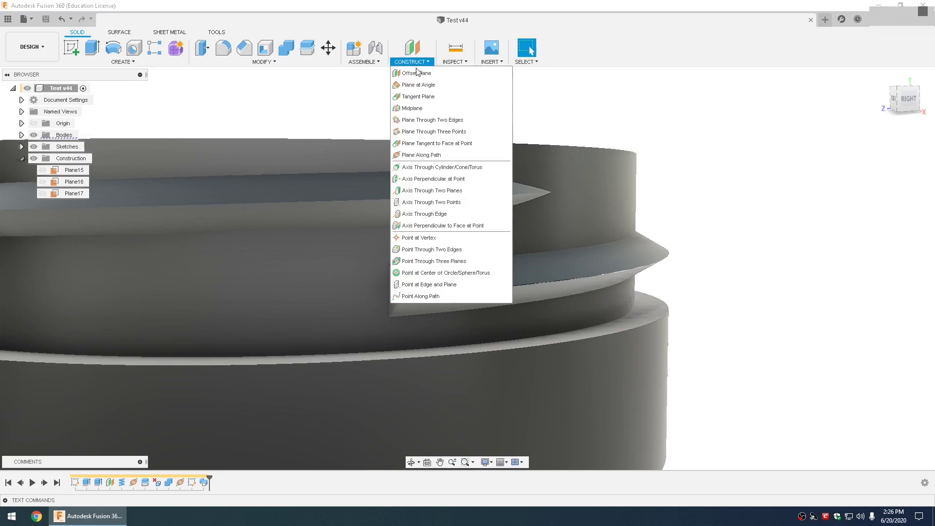
# Step: Create Plane18 along the thread's top edge at distance 0.00, after re-picking the correct edge
pyautogui.click(422, 155)
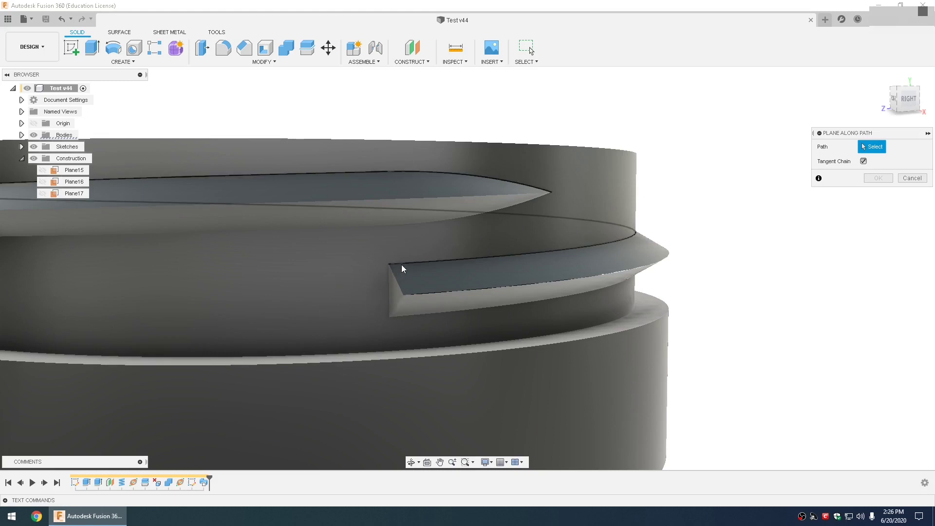
pyautogui.click(398, 316)
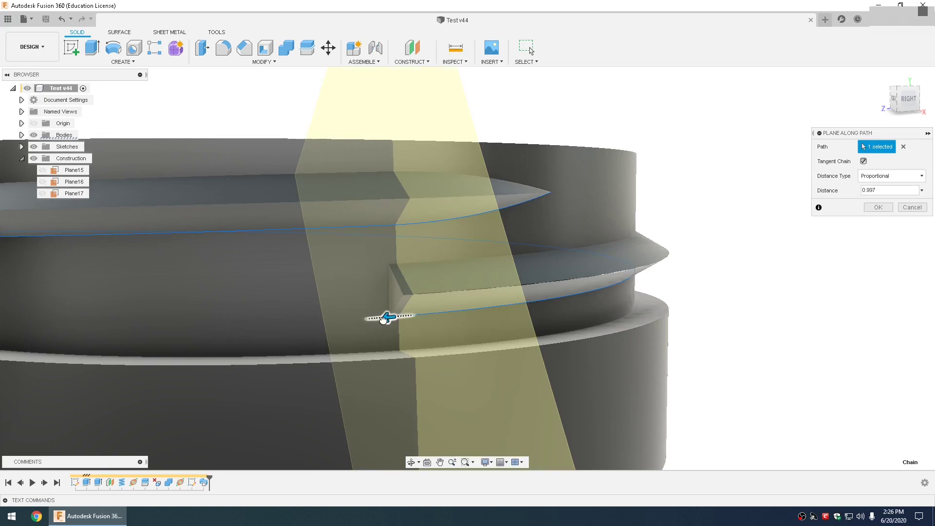
pyautogui.moveTo(390, 317)
pyautogui.mouseDown()
pyautogui.moveTo(381, 317)
pyautogui.moveTo(399, 320)
pyautogui.mouseUp()
pyautogui.keyDown('shift'); pyautogui.moveTo(399, 320); pyautogui.dragTo(422, 315, button='middle'); pyautogui.keyUp('shift')
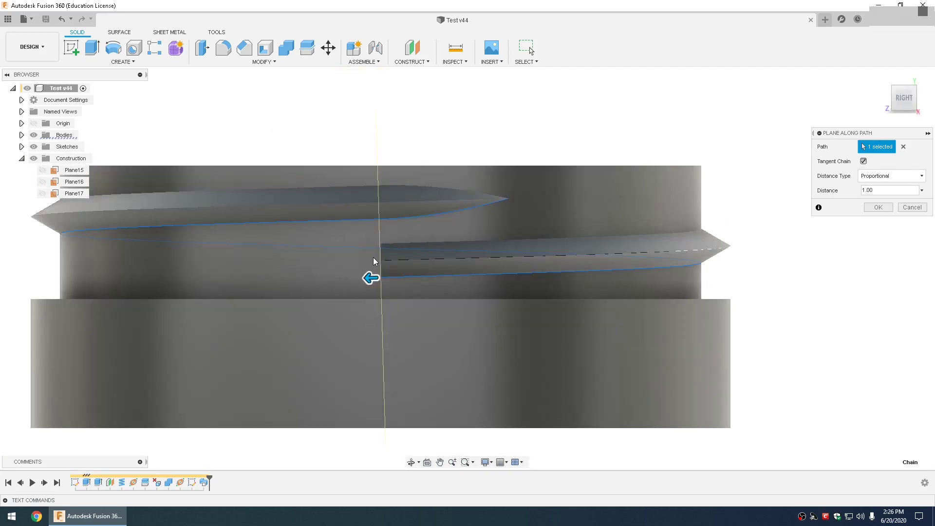
pyautogui.scroll(5, 374, 261)
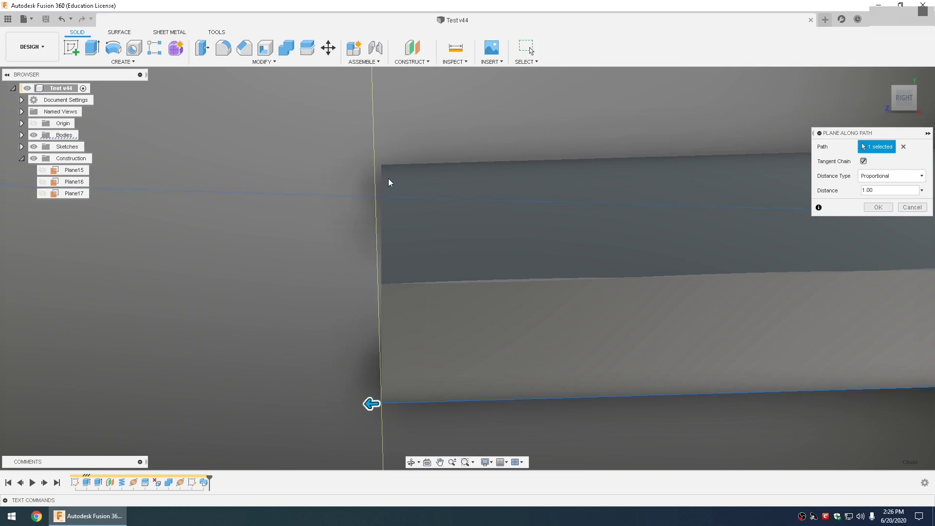
pyautogui.click(380, 370)
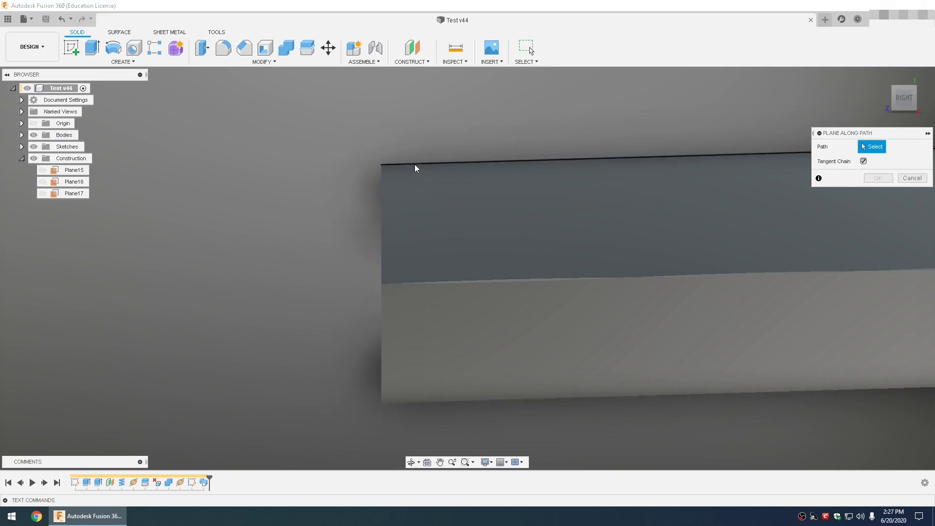
pyautogui.click(415, 165)
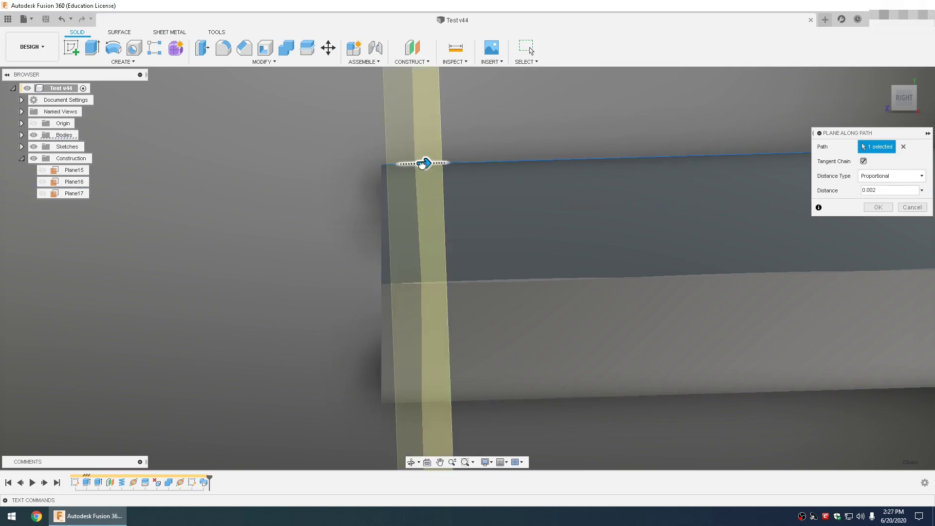
pyautogui.moveTo(394, 167); pyautogui.dragTo(383, 165)
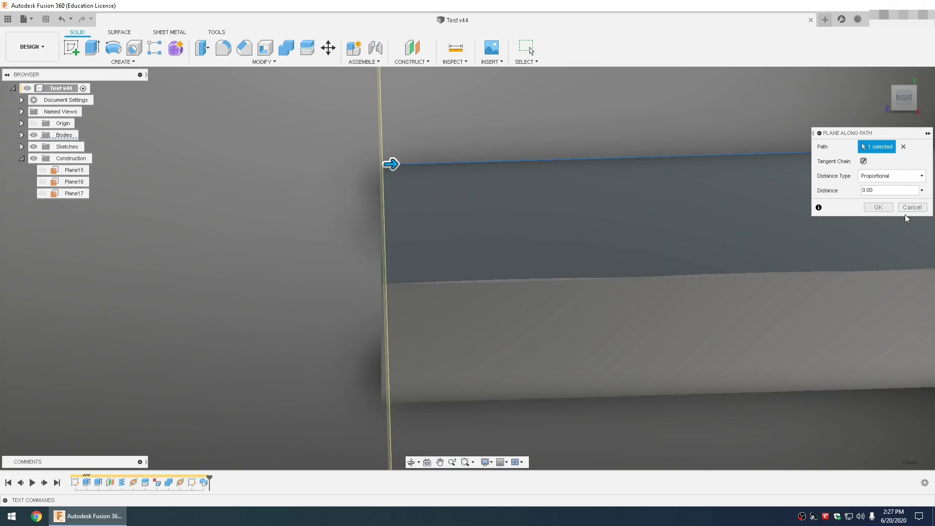
pyautogui.click(879, 207)
# Step: Split the ring body using Plane18 as the splitting tool
pyautogui.scroll(-3, 595, 273)
pyautogui.keyDown('shift'); pyautogui.moveTo(595, 274); pyautogui.dragTo(596, 271, button='middle'); pyautogui.keyUp('shift')
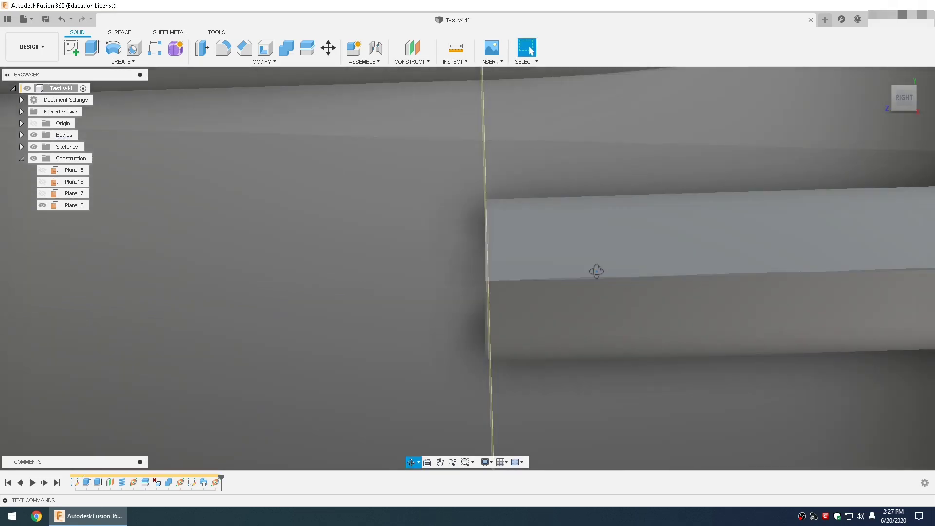
pyautogui.scroll(-3, 597, 271)
pyautogui.scroll(-5, 540, 288)
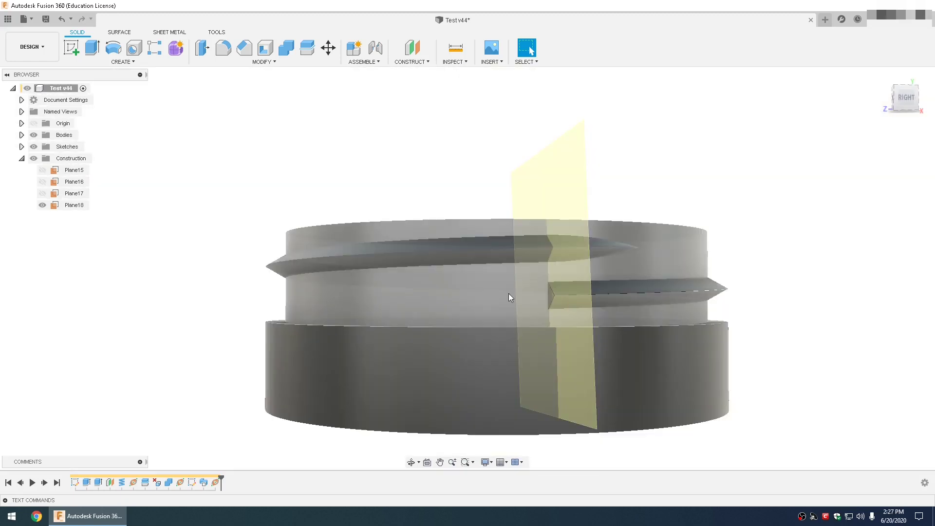
pyautogui.scroll(6, 561, 307)
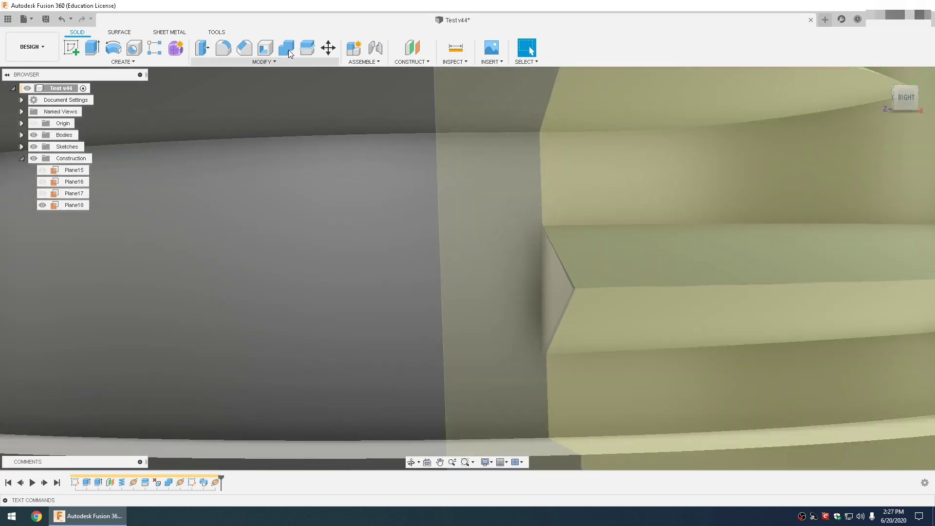
pyautogui.click(268, 64)
pyautogui.click(230, 192)
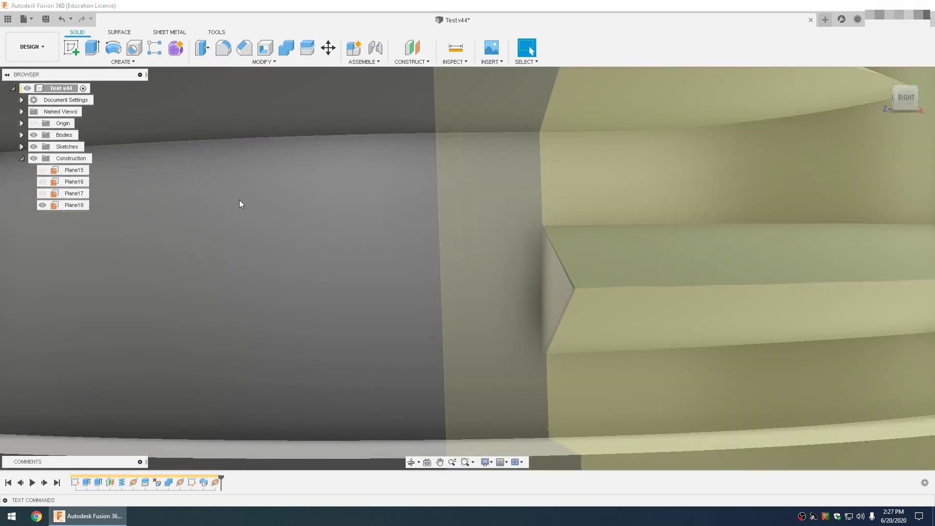
pyautogui.click(298, 256)
pyautogui.click(895, 161)
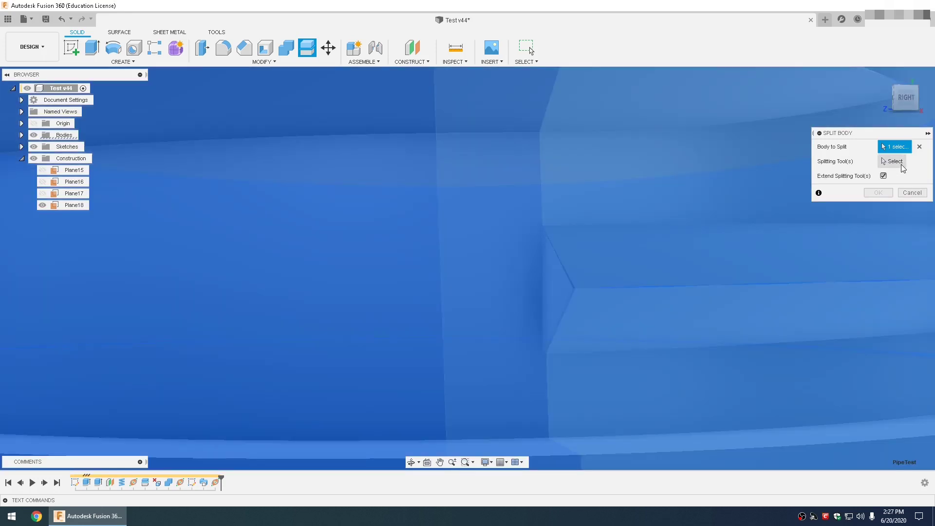
pyautogui.click(604, 185)
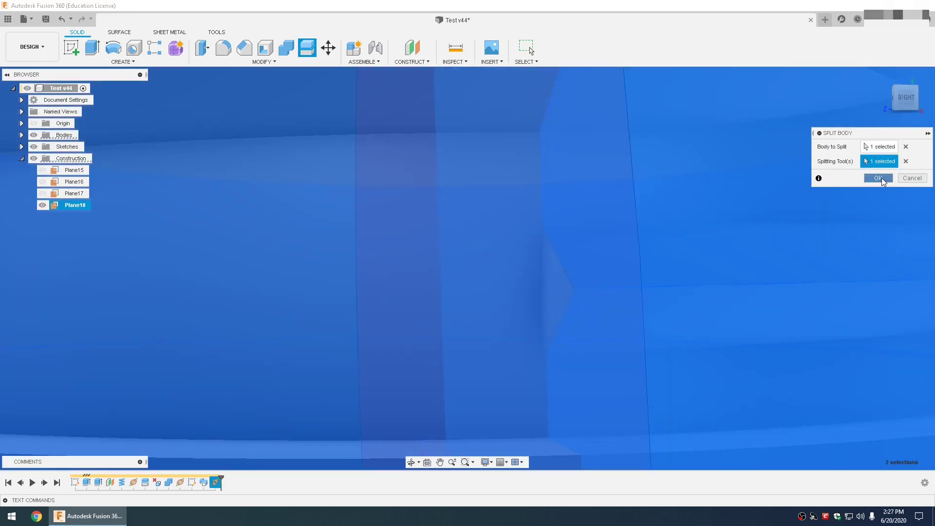
pyautogui.click(878, 178)
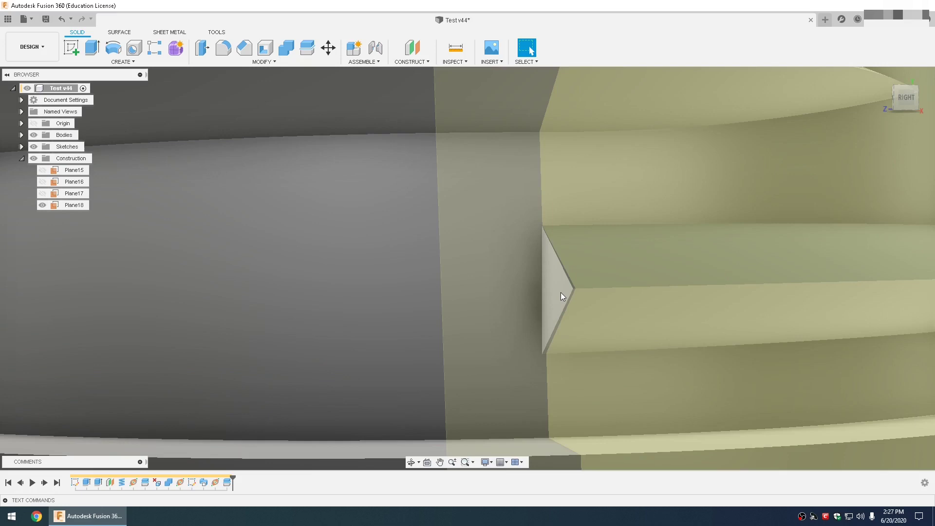
# Step: Delete the small triangular face at the thread end and hide Plane18
pyautogui.click(561, 297)
pyautogui.press('Delete')
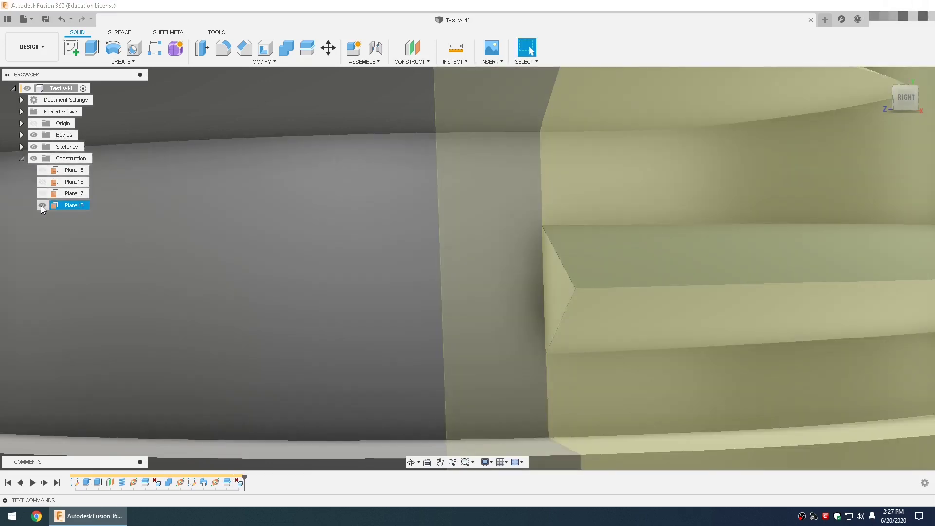
pyautogui.click(43, 205)
pyautogui.scroll(-10, 414, 297)
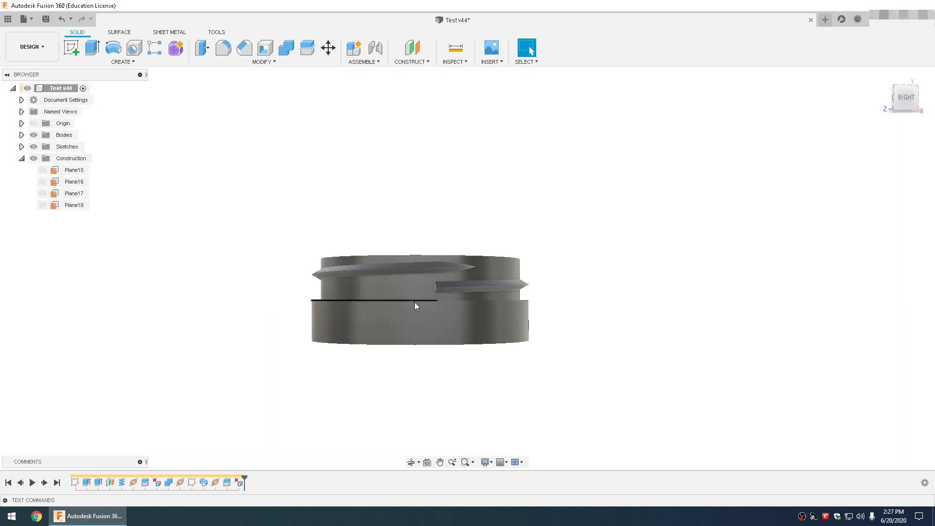
# Step: Select all bodies and Combine them with a Join into one body
pyautogui.moveTo(254, 201); pyautogui.dragTo(625, 384)
pyautogui.click(273, 63)
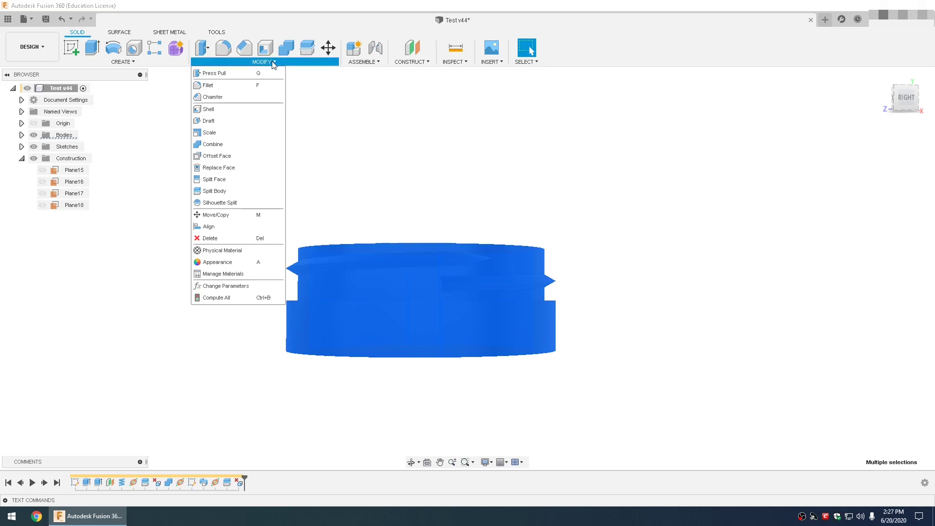
pyautogui.click(219, 146)
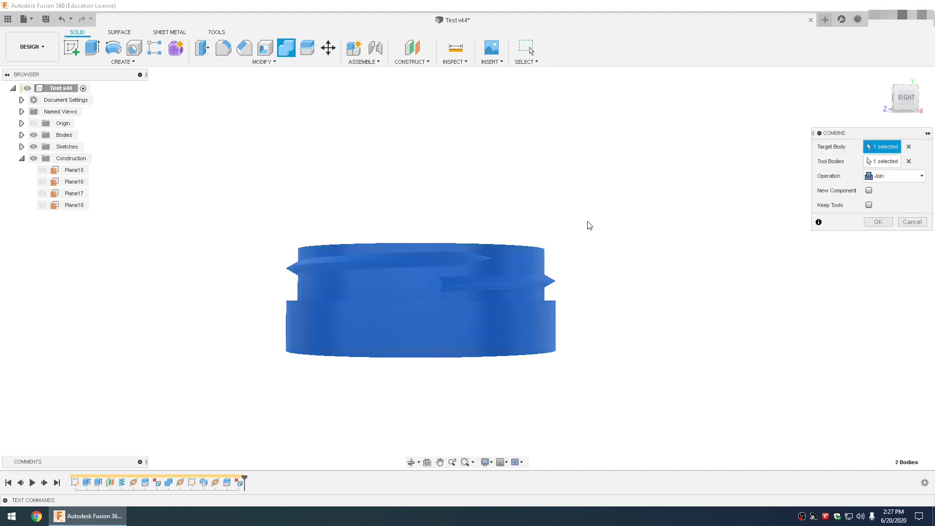
pyautogui.click(880, 222)
# Step: Create Plane19 along the thread end's edge at distance .5
pyautogui.scroll(10, 581, 213)
pyautogui.click(412, 62)
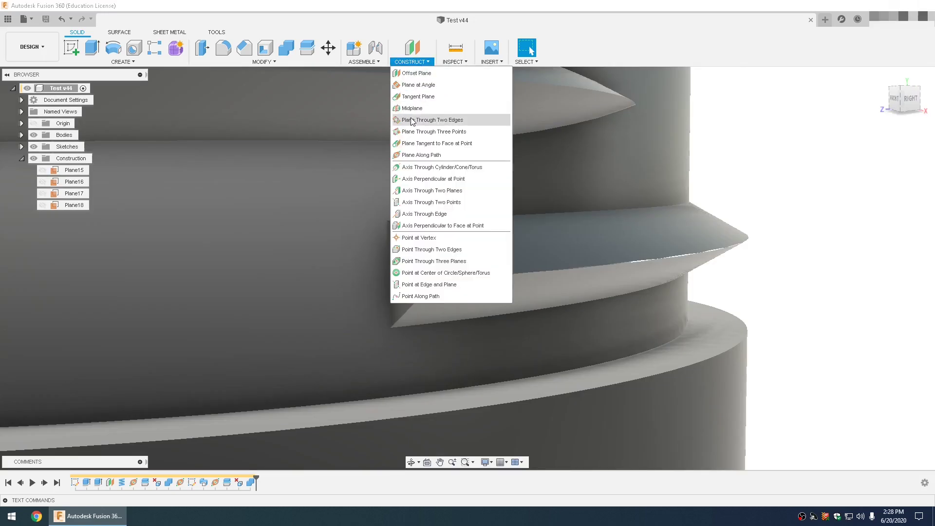
pyautogui.click(417, 155)
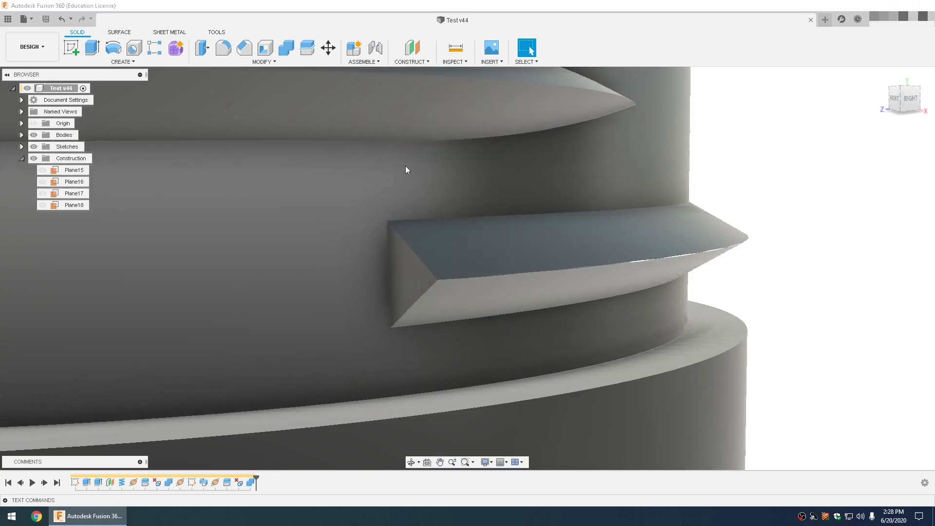
pyautogui.click(388, 272)
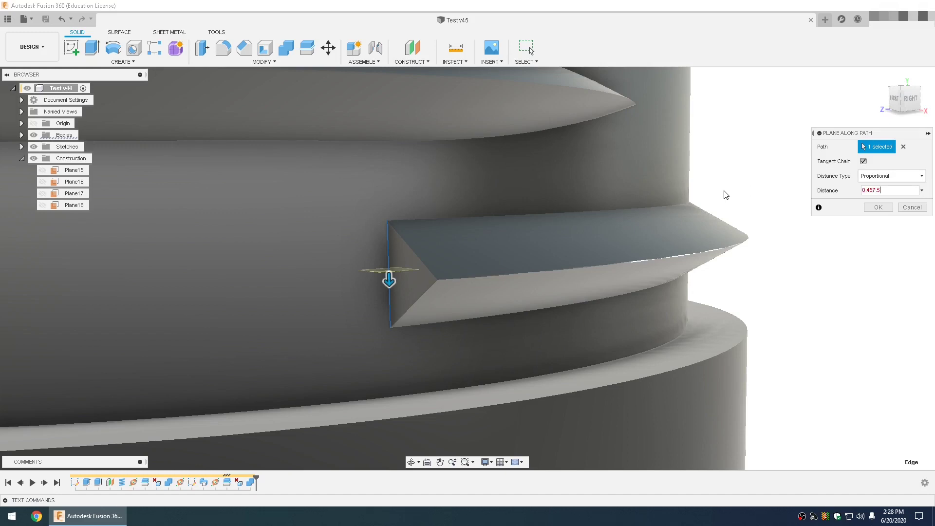
pyautogui.hotkey('ctrl', 'a')
pyautogui.write('.5')
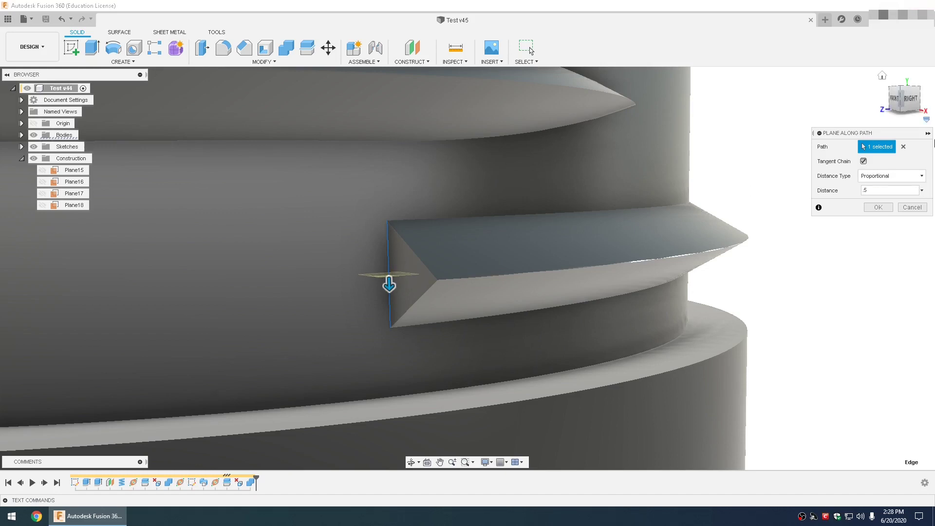
pyautogui.click(887, 210)
# Step: Start a new sketch on Plane19
pyautogui.click(69, 48)
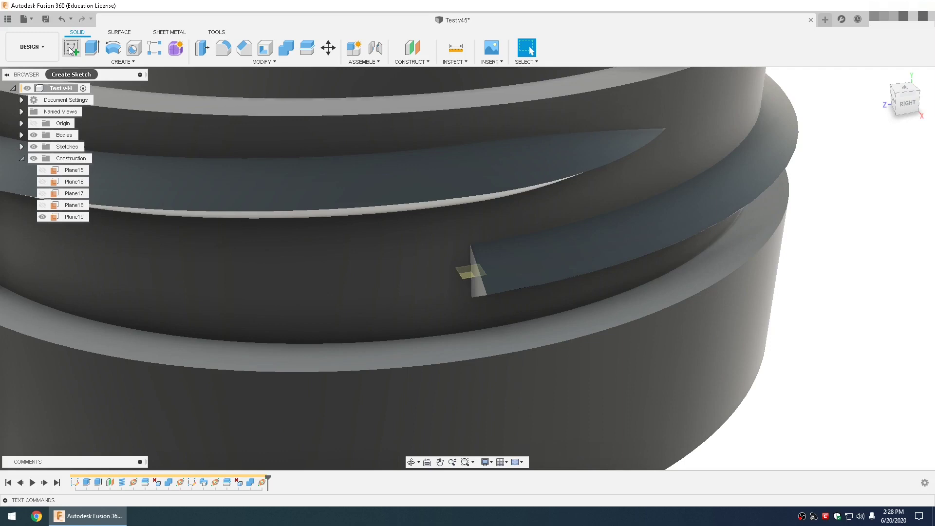
pyautogui.click(463, 274)
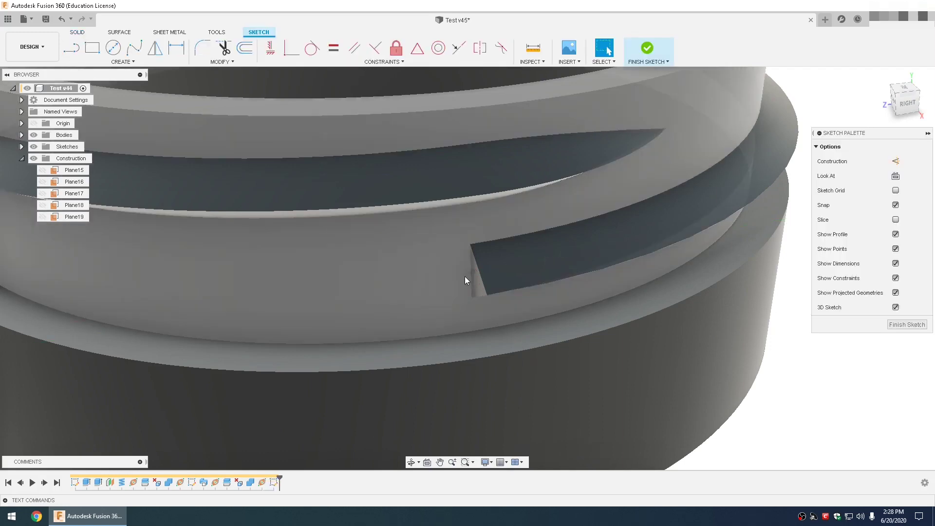
pyautogui.click(121, 62)
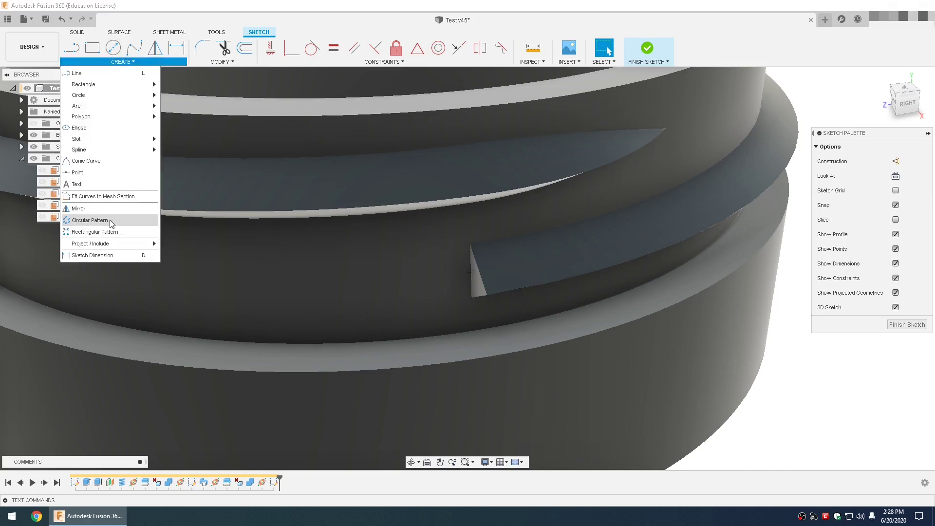
# Step: Project the thread face into the sketch
pyautogui.click(177, 246)
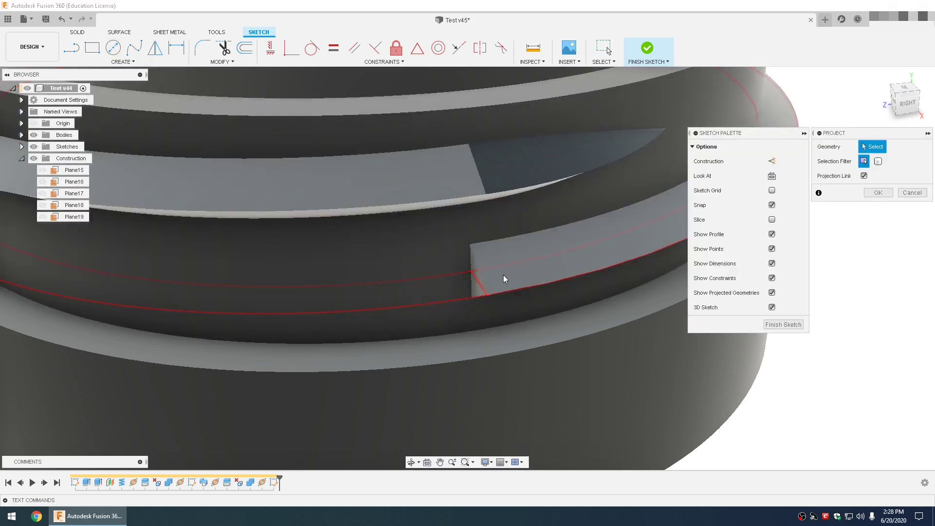
pyautogui.click(504, 278)
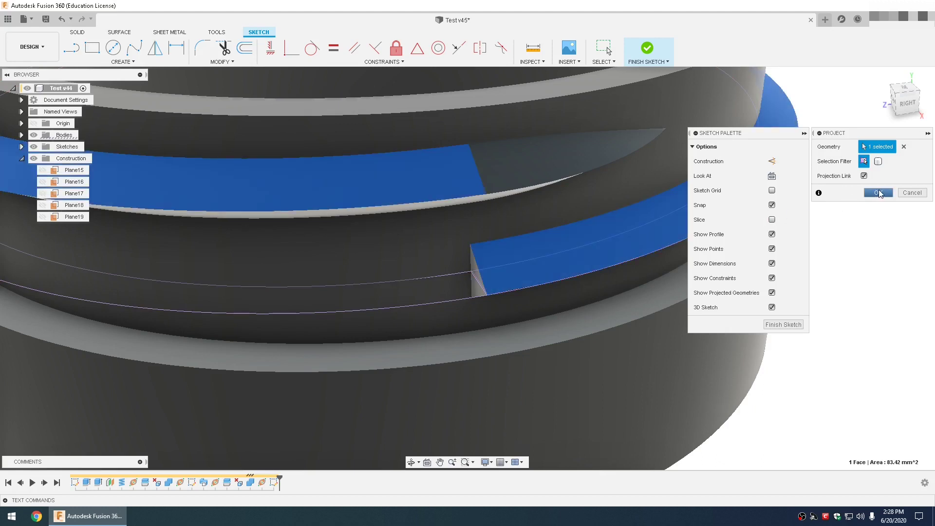
pyautogui.click(879, 193)
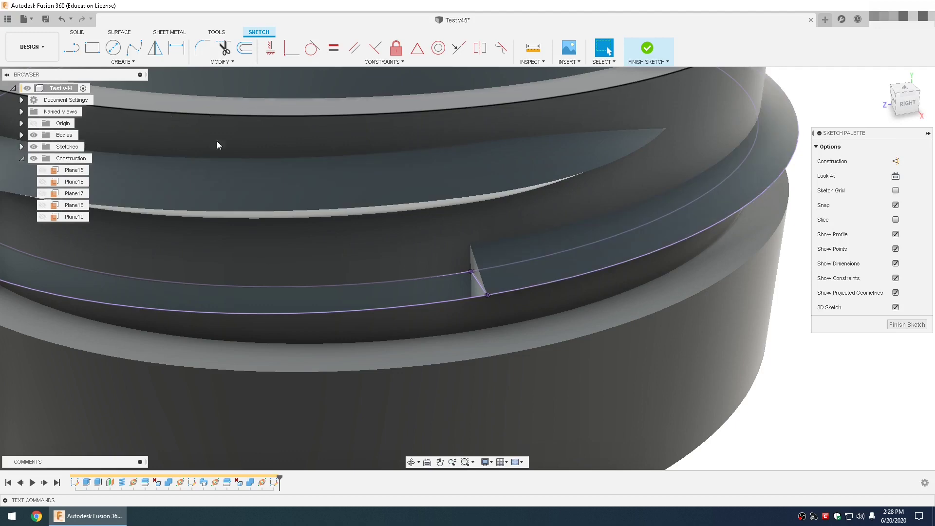
# Step: Draw a line down the thread end plus a tangent arc, dimensioned to 6 mm radius
pyautogui.scroll(5, 518, 296)
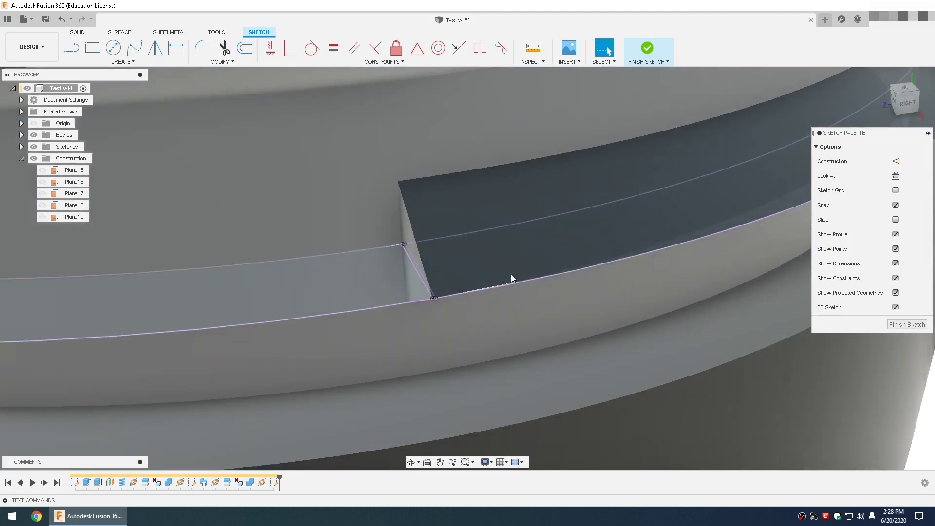
pyautogui.keyDown('shift'); pyautogui.moveTo(513, 277); pyautogui.dragTo(487, 186, button='middle'); pyautogui.keyUp('shift')
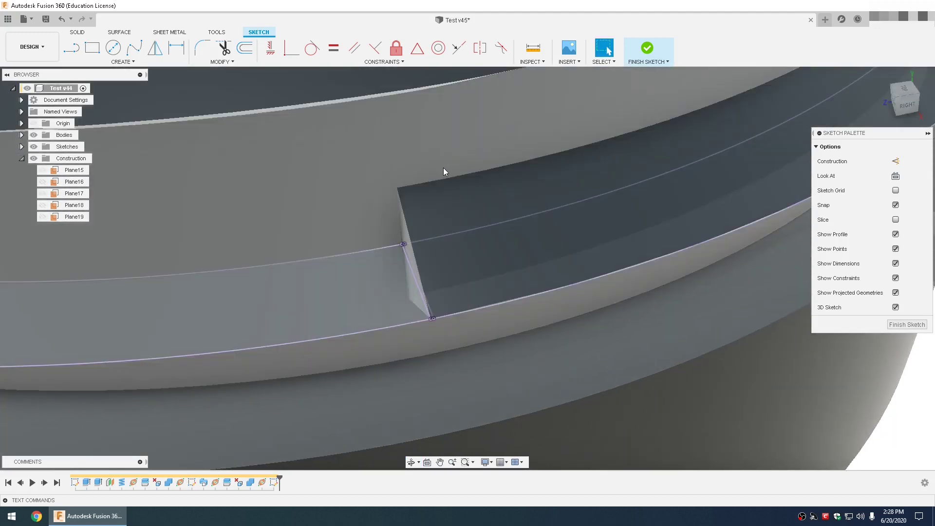
pyautogui.press('l')
pyautogui.click(403, 244)
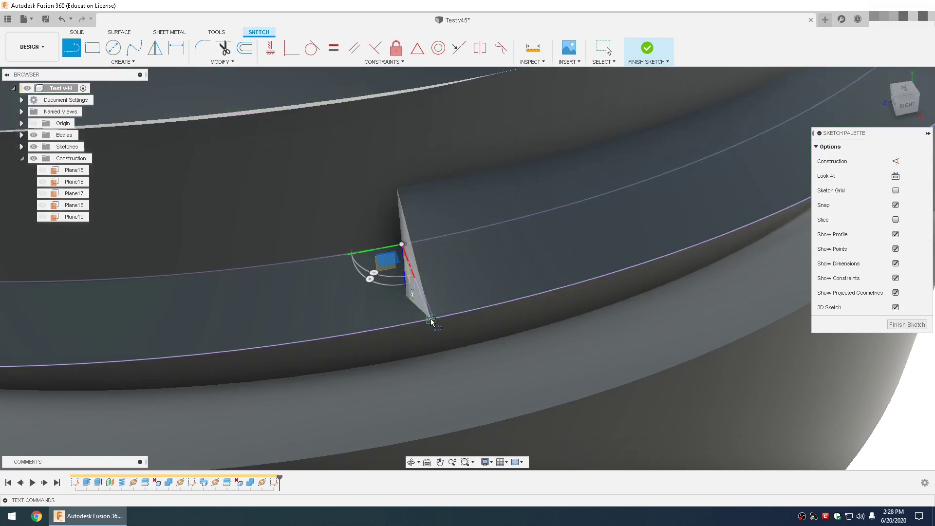
pyautogui.click(432, 321)
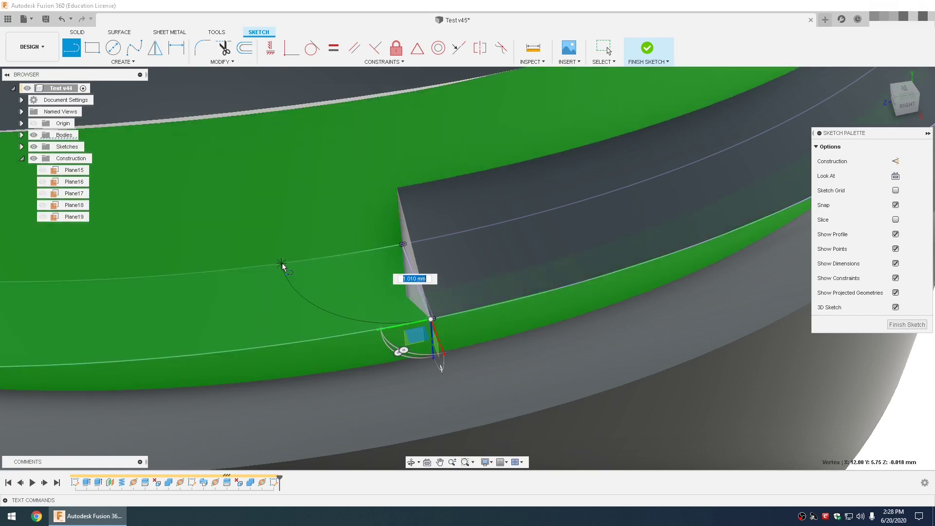
pyautogui.click(283, 266)
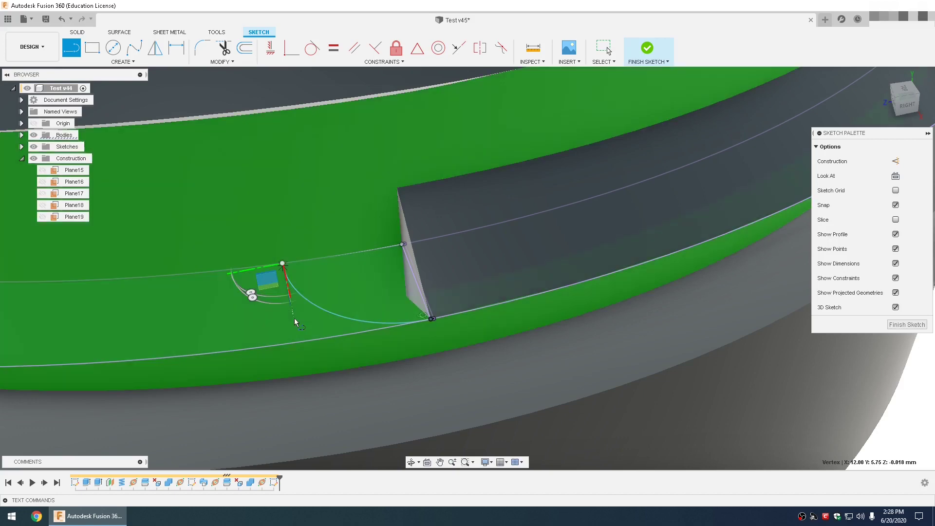
pyautogui.press('d')
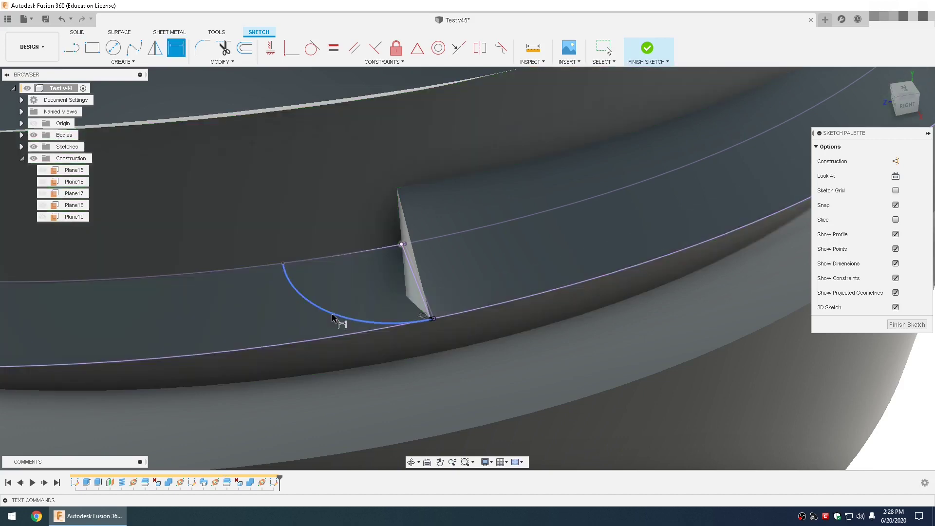
pyautogui.click(330, 378)
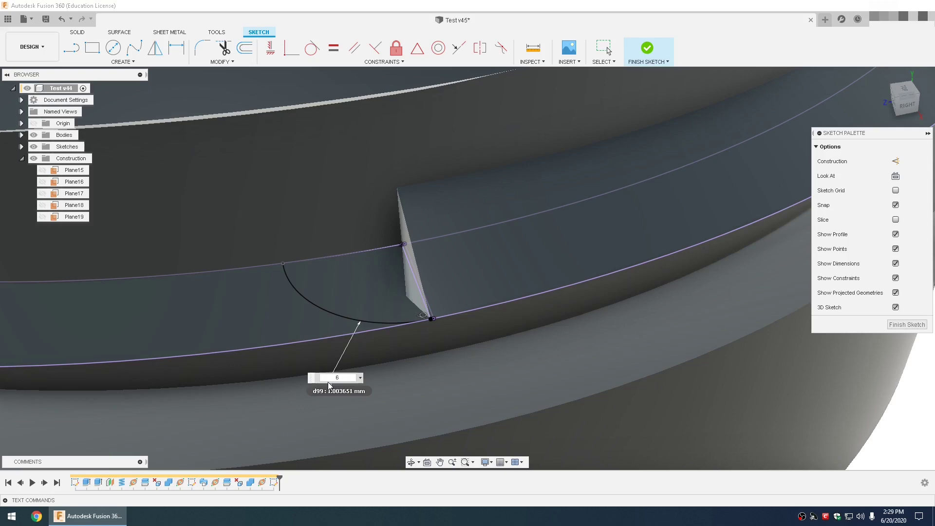
pyautogui.press('Return')
# Step: Sweep the triangular end profile along the 6 mm arc, joined to the ring body
pyautogui.scroll(-6, 339, 370)
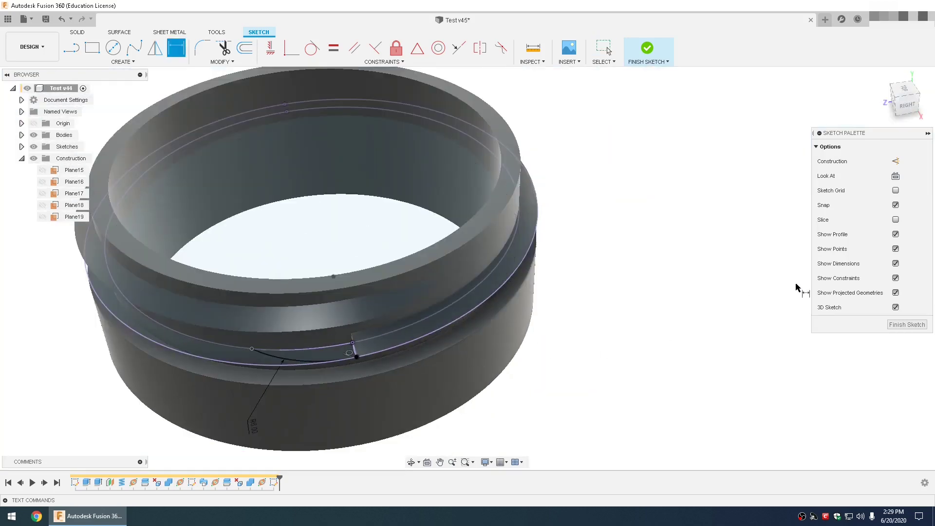
pyautogui.click(908, 325)
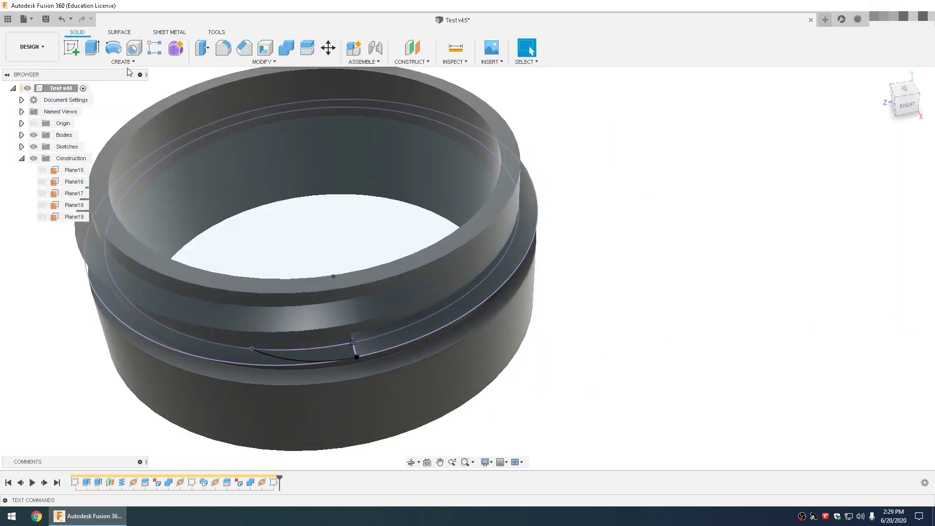
pyautogui.click(122, 62)
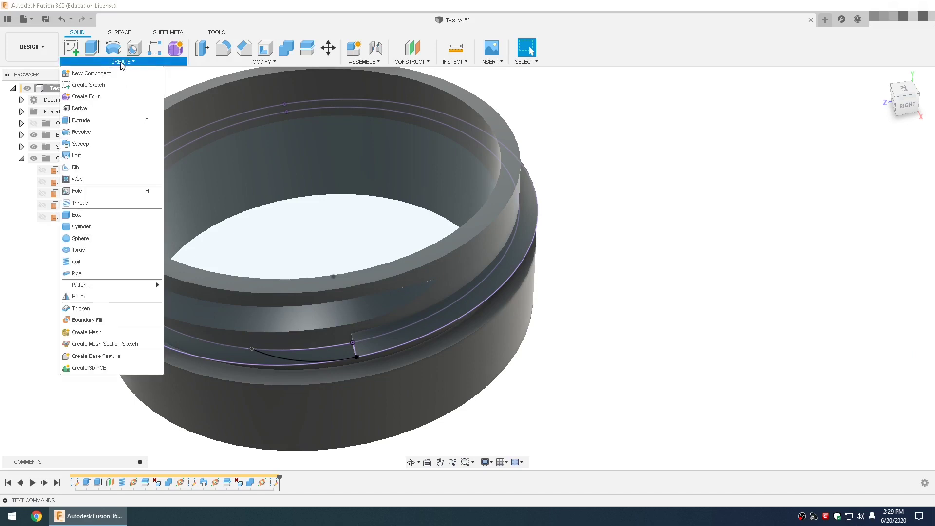
pyautogui.click(88, 144)
pyautogui.scroll(5, 350, 336)
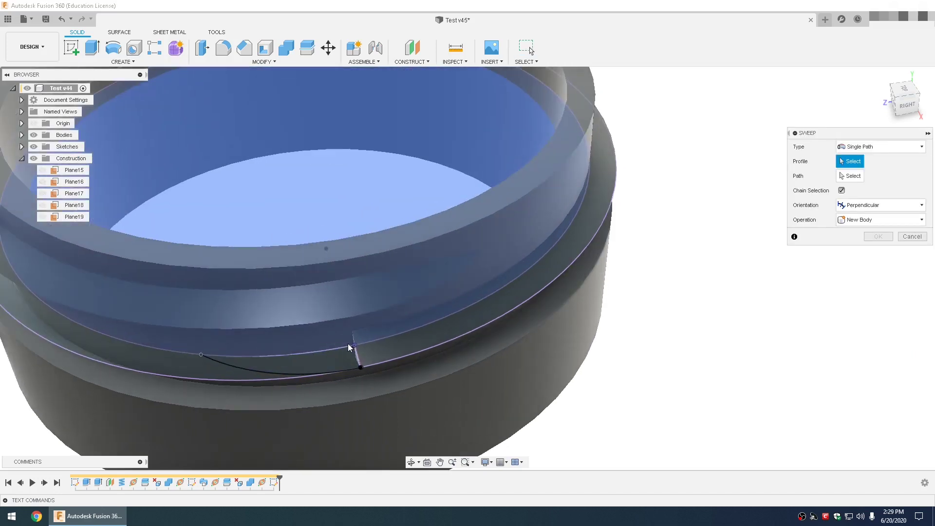
pyautogui.moveTo(364, 344)
pyautogui.keyDown('shift'); pyautogui.mouseDown(button='middle')
pyautogui.moveTo(373, 314)
pyautogui.moveTo(365, 330)
pyautogui.mouseUp(button='middle'); pyautogui.keyUp('shift')
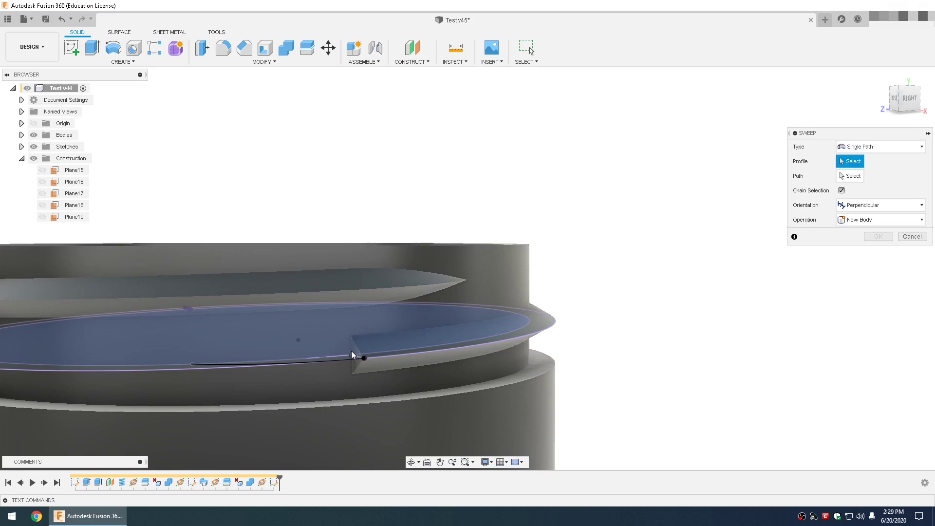
pyautogui.click(356, 365)
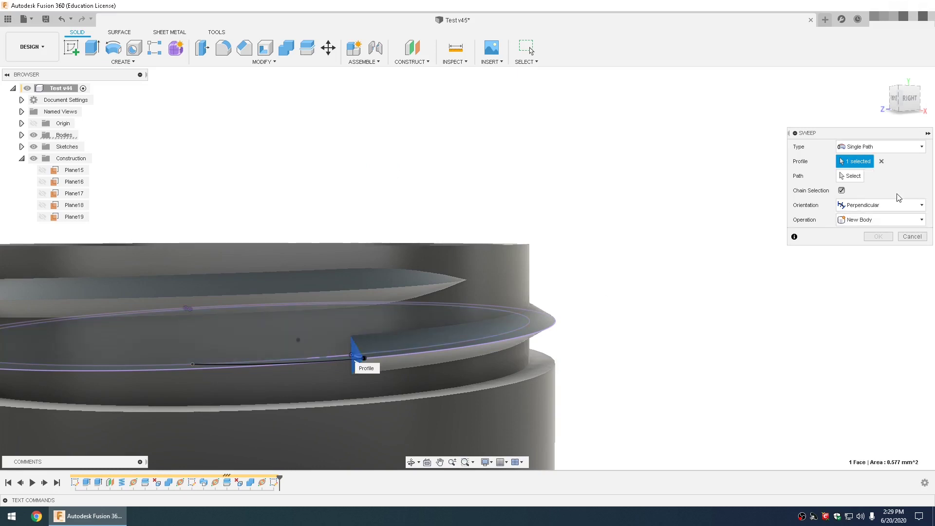
pyautogui.keyDown('shift'); pyautogui.moveTo(360, 365); pyautogui.dragTo(282, 361, button='middle'); pyautogui.keyUp('shift')
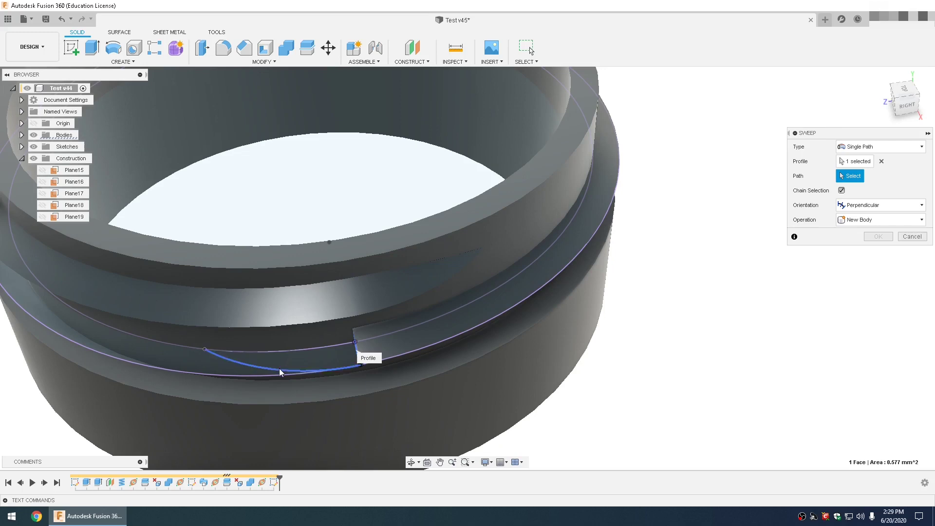
pyautogui.click(280, 370)
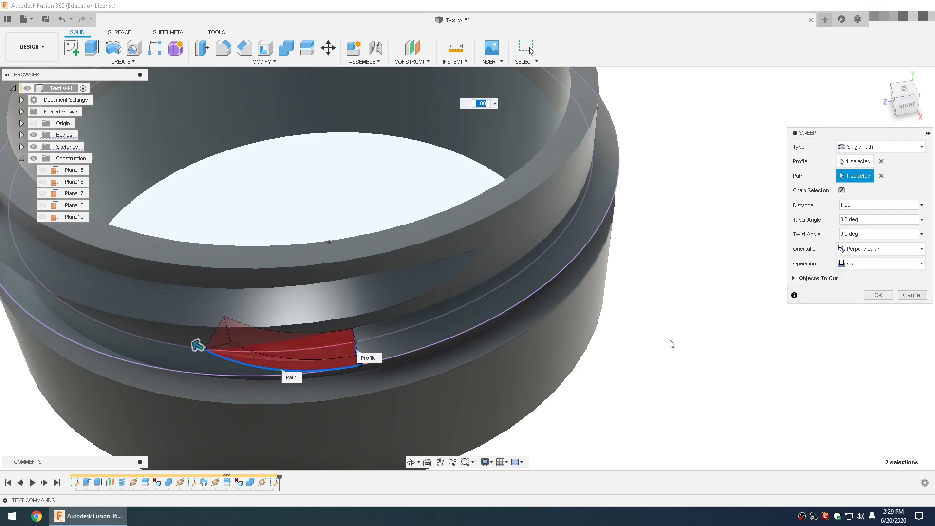
pyautogui.click(881, 263)
pyautogui.click(865, 279)
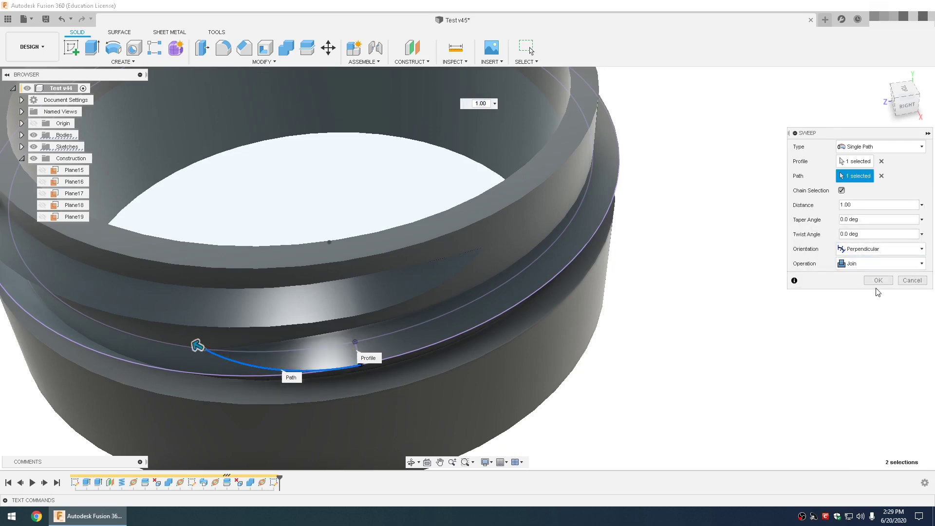
pyautogui.click(881, 283)
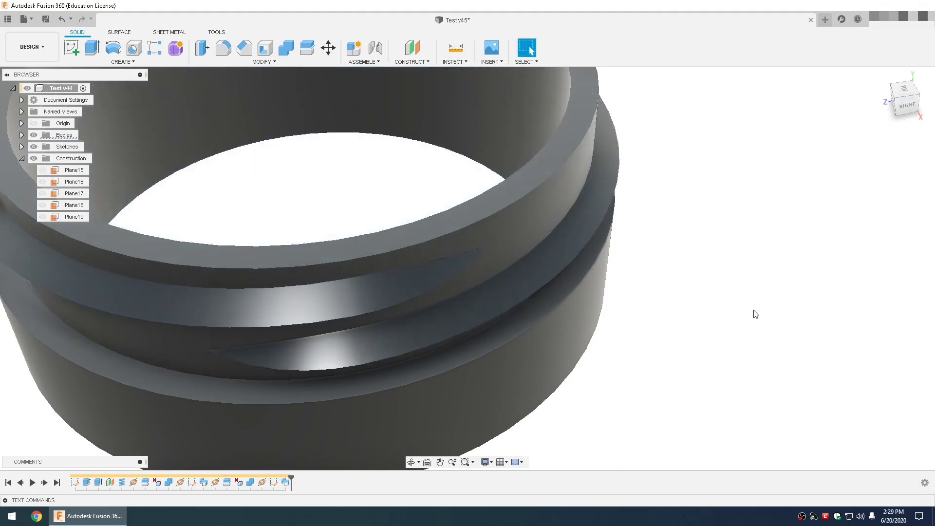
pyautogui.keyDown('shift'); pyautogui.moveTo(754, 314); pyautogui.dragTo(677, 271, button='middle'); pyautogui.keyUp('shift')
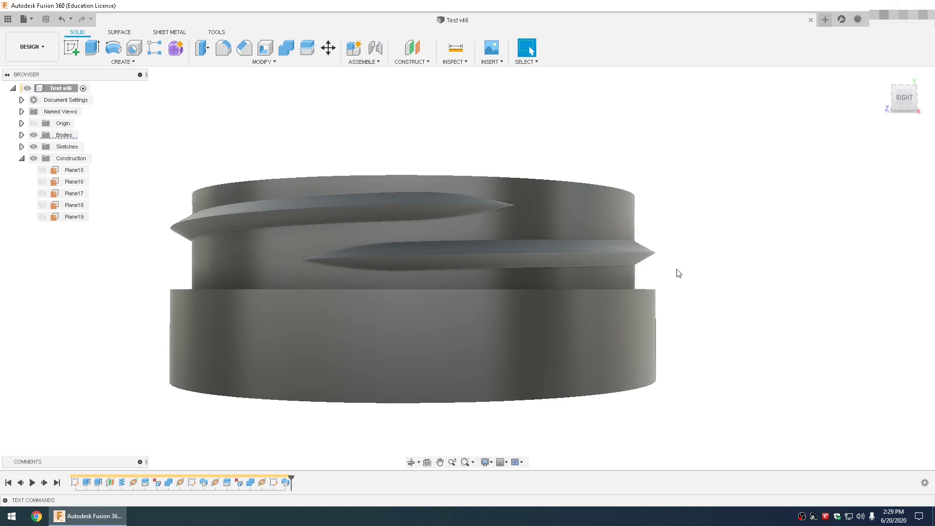